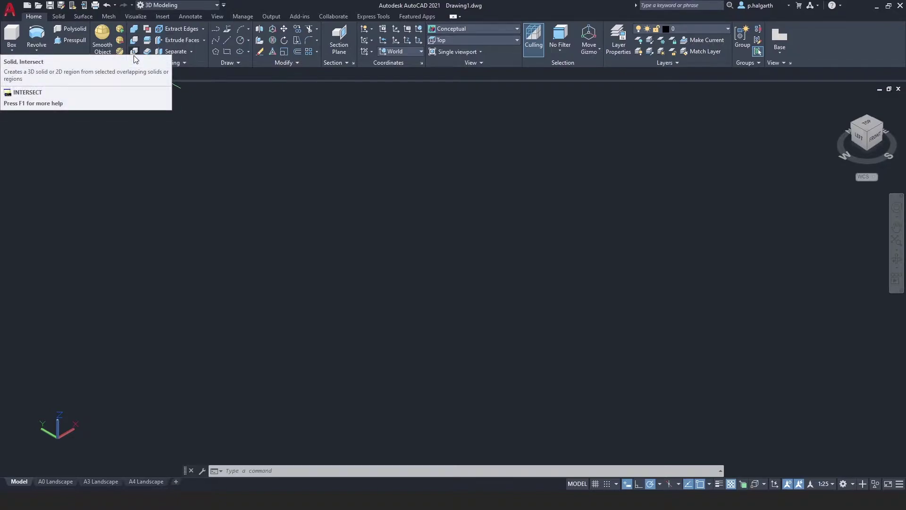
- Switch the workspace to 3D Basics, and return it to 3D Modeling
click(202, 6)
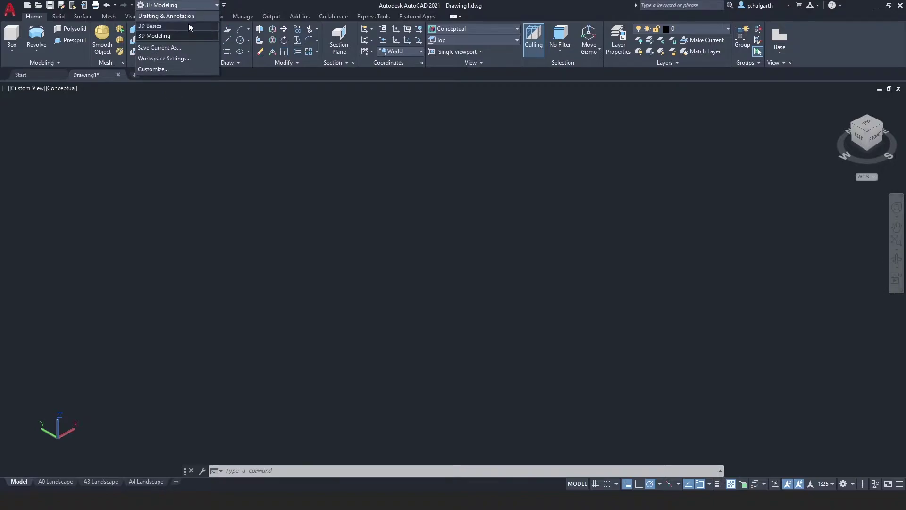
click(160, 25)
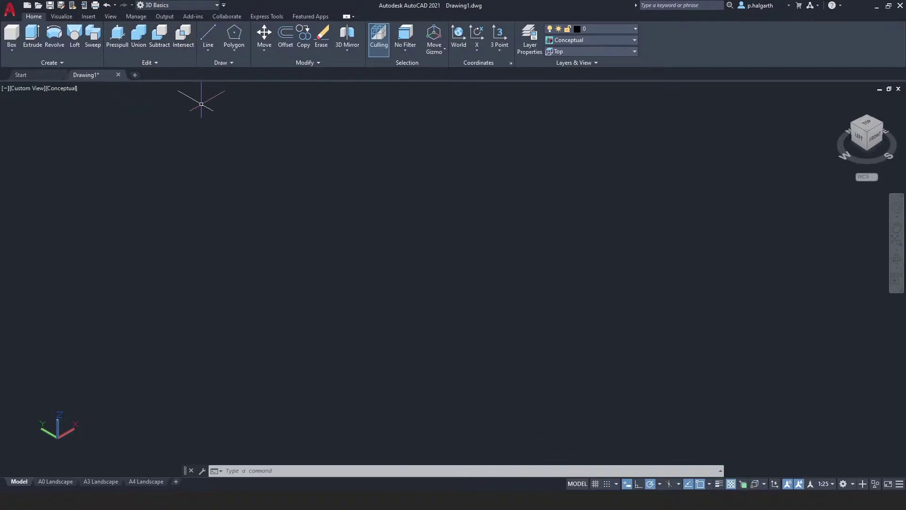
click(155, 5)
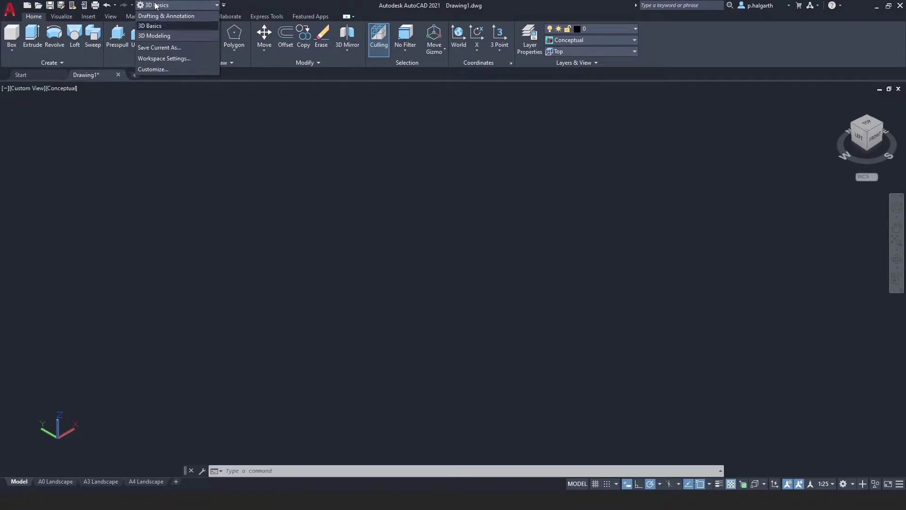
click(151, 36)
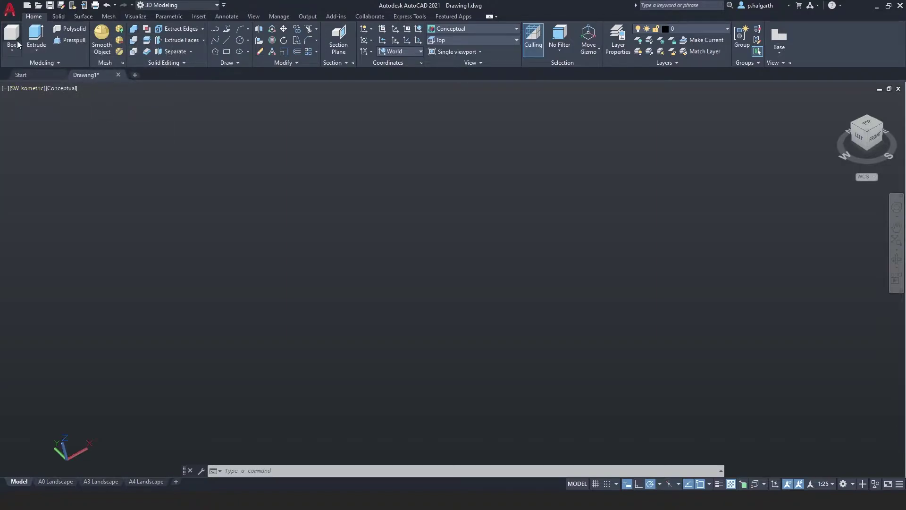
- Draw a long rectangular solid box about 1519 units high in the empty drawing
click(264, 385)
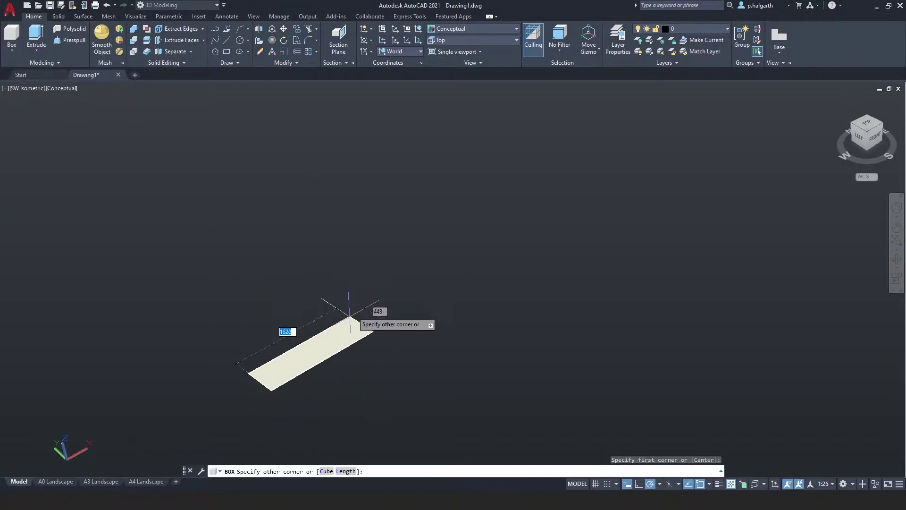
click(380, 240)
click(364, 126)
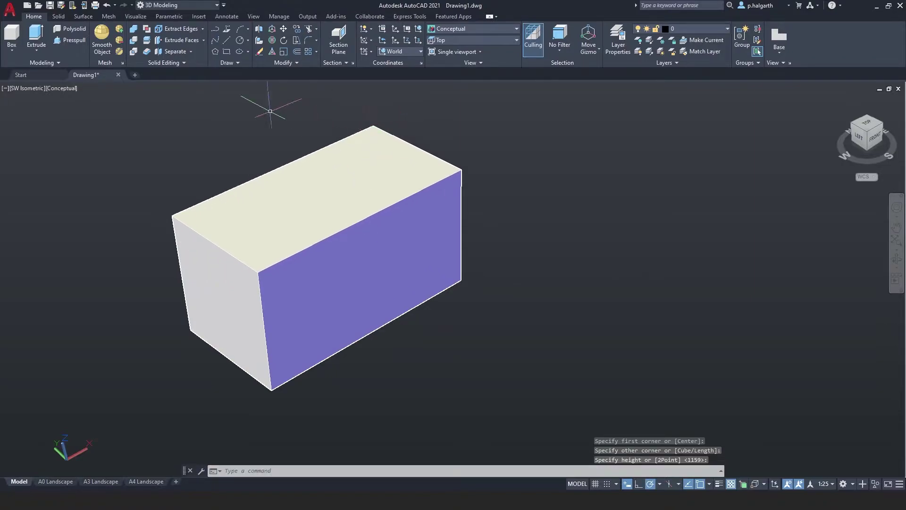
- Draw a smaller, lower box against the front face of the first box, starting at its far bottom corner
click(16, 46)
click(16, 69)
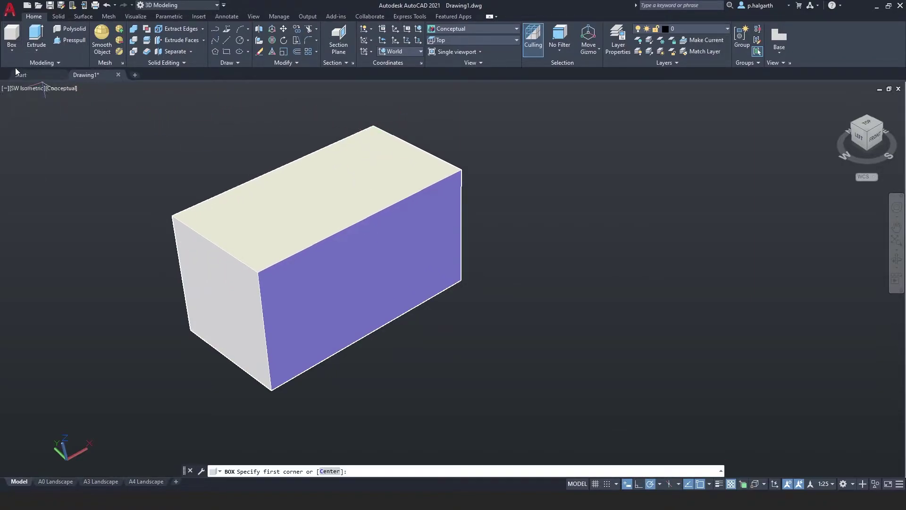
click(460, 280)
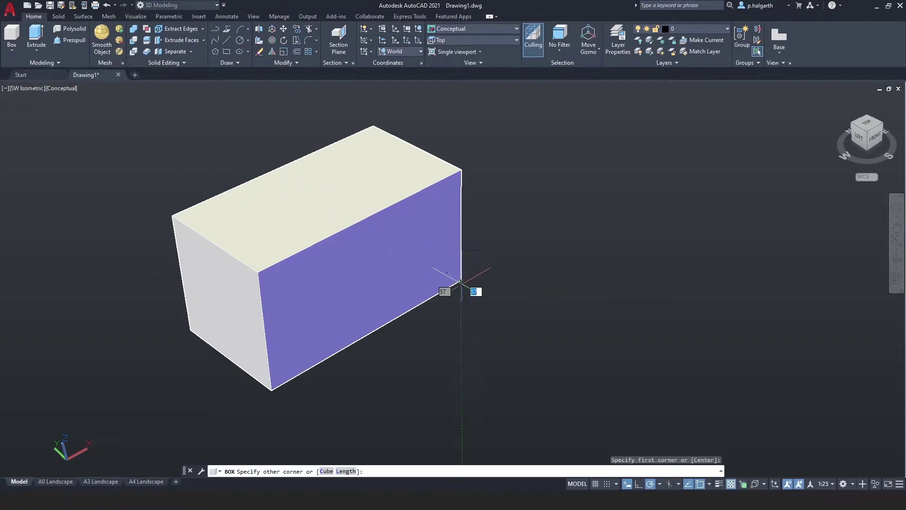
click(463, 393)
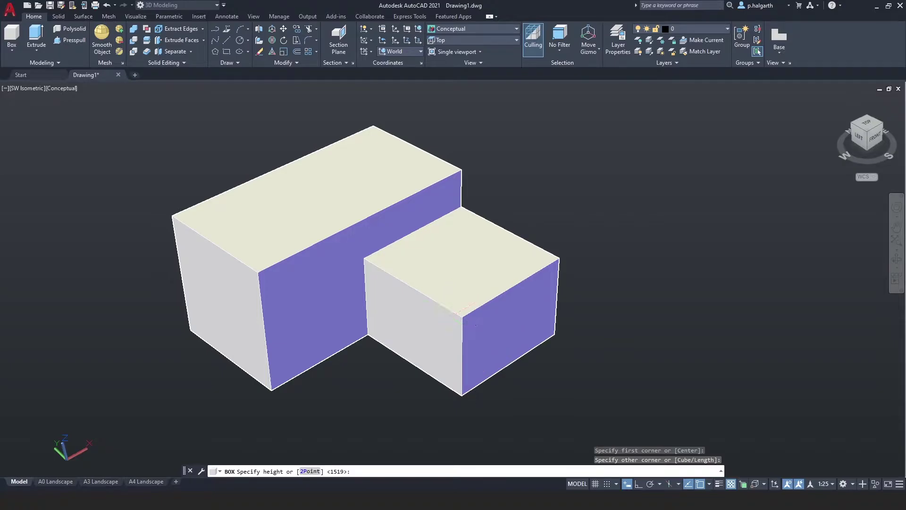
click(460, 307)
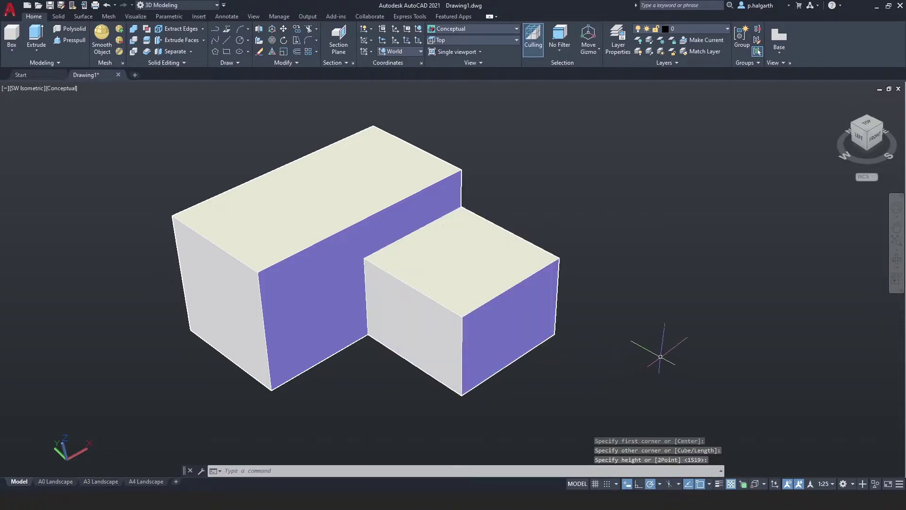
- Shorten the larger box by moving its free end face inward toward the smaller box
shift+middle_drag(516, 268, 406, 312)
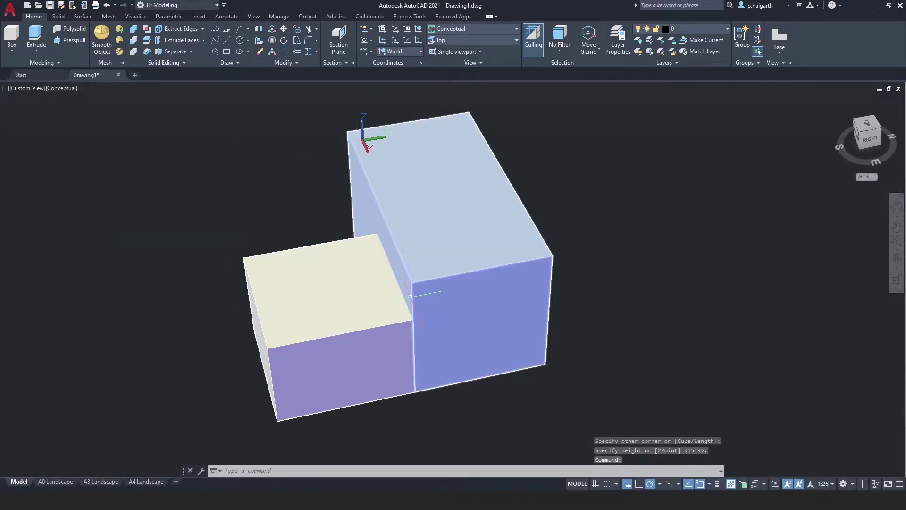
shift+middle_drag(385, 274, 579, 283)
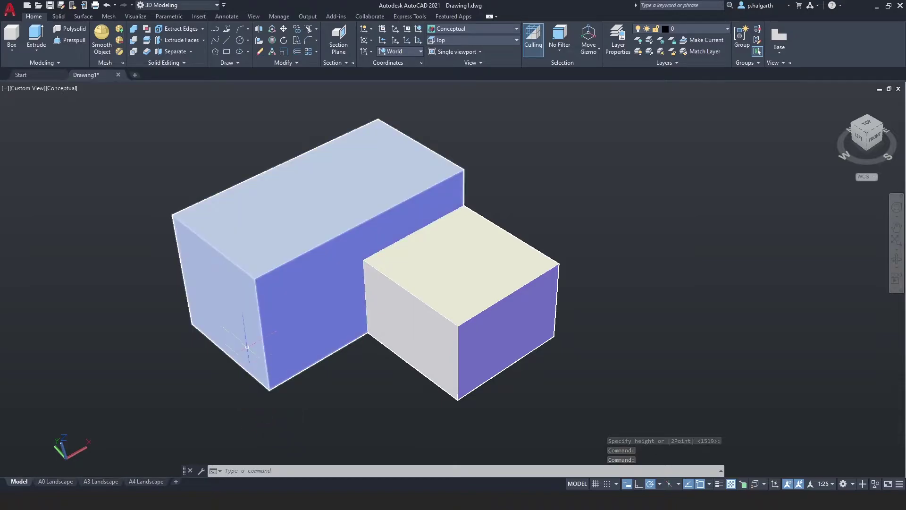
click(246, 306)
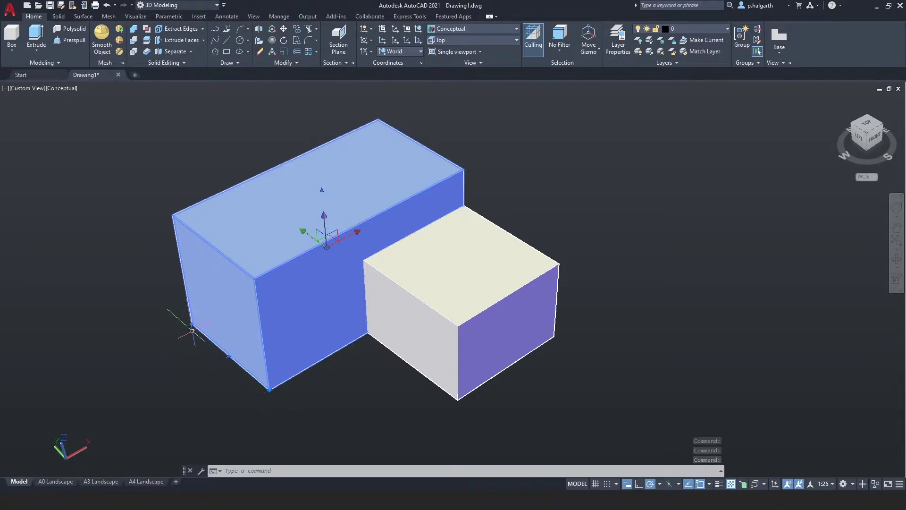
click(229, 355)
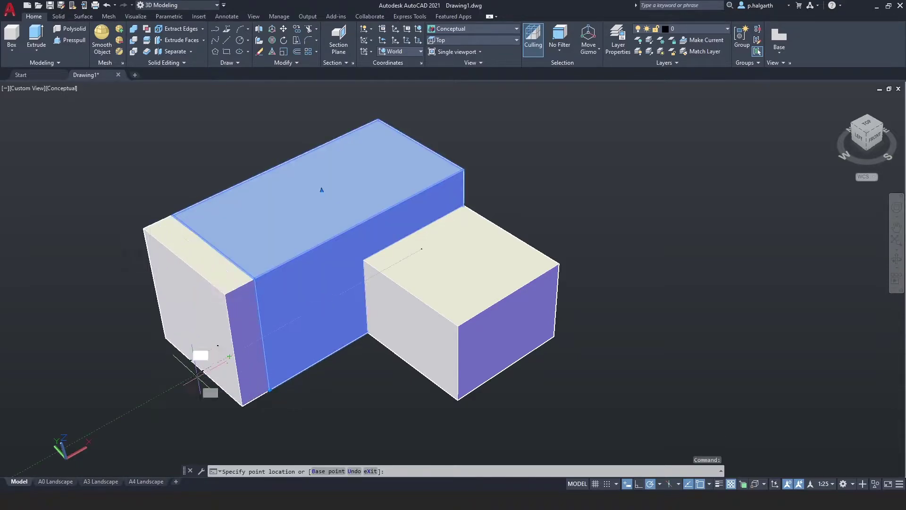
click(285, 328)
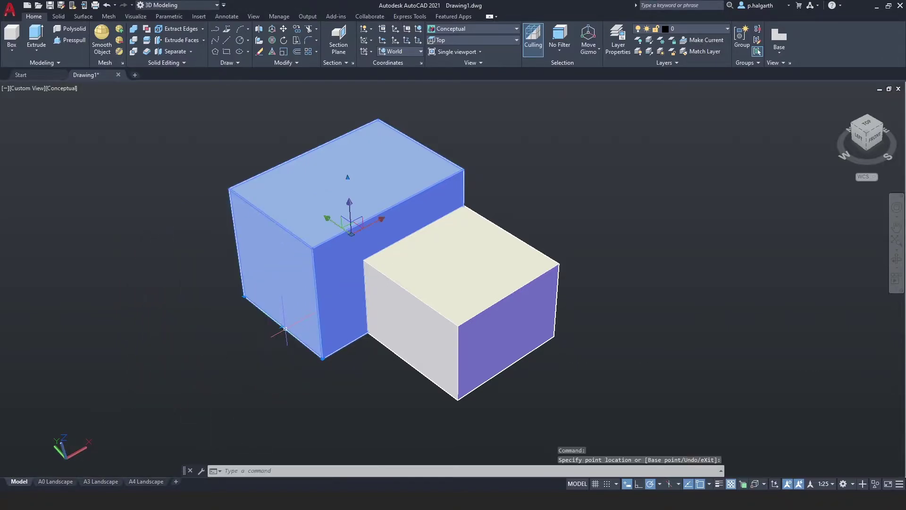
- Lengthen the smaller box to about 2240 by moving its outer face away from the larger box
click(465, 347)
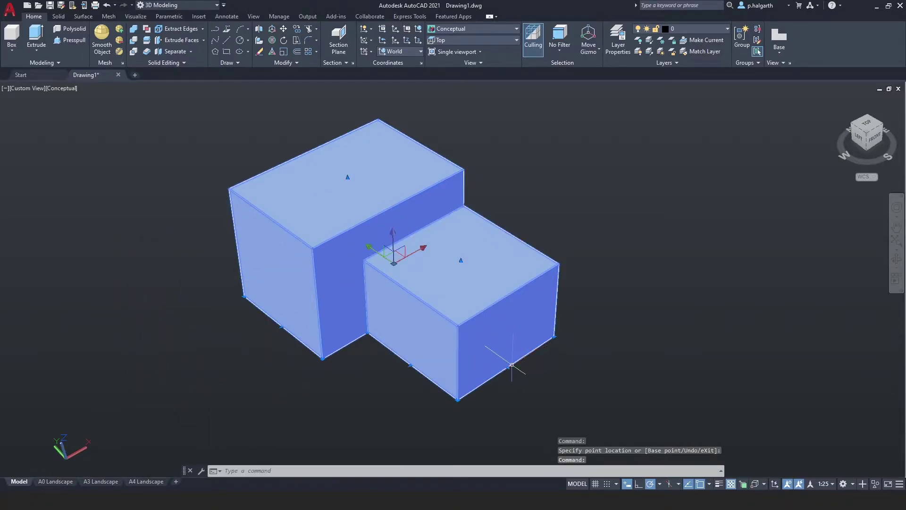
click(507, 366)
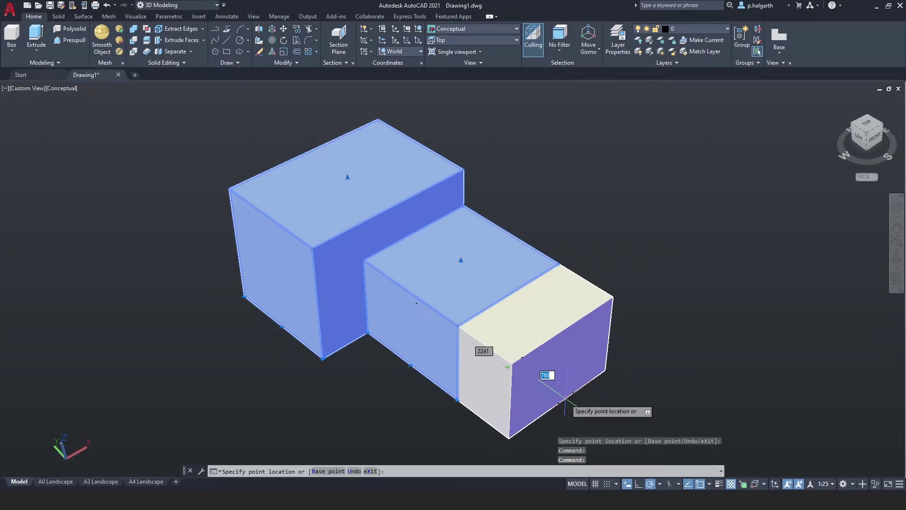
click(565, 401)
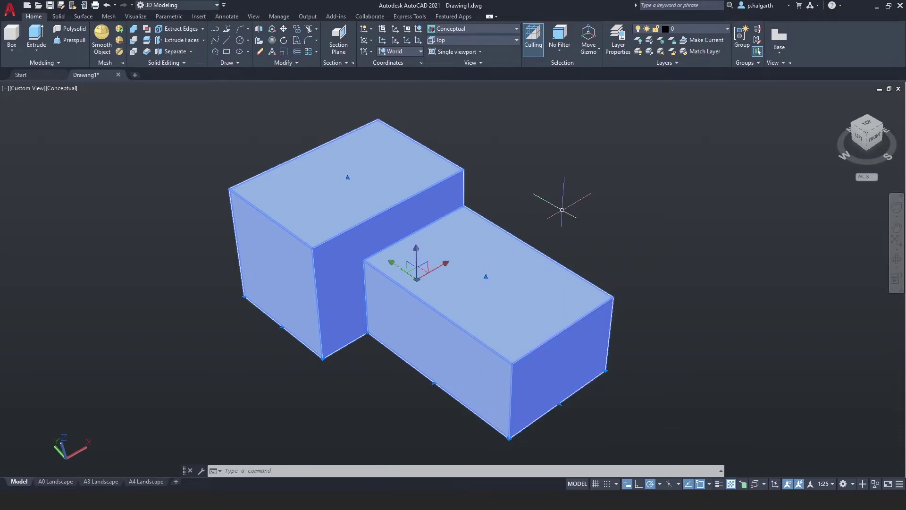
- Raise the top face of the smaller box by 200
click(486, 277)
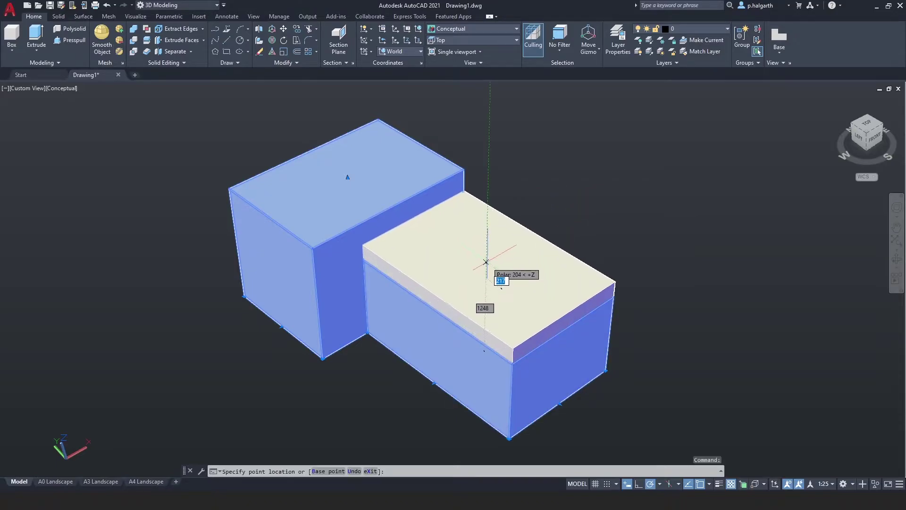
text(20)
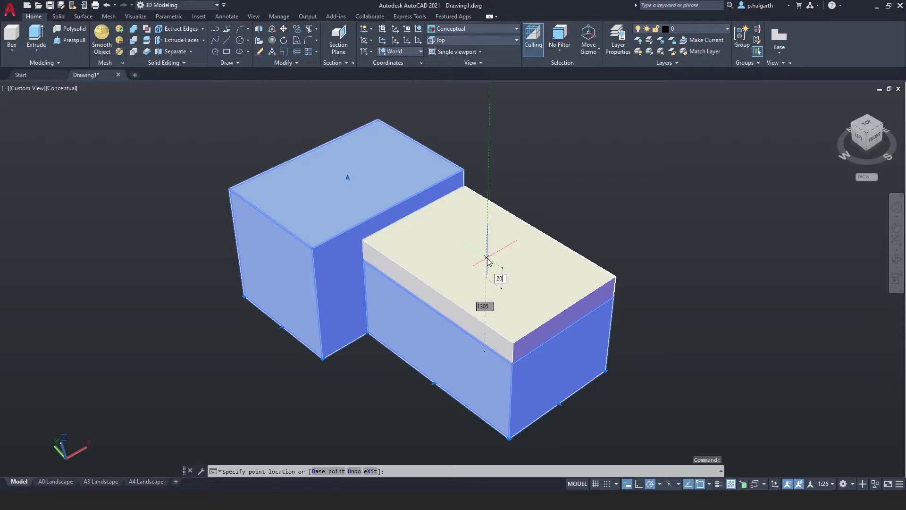
text(0)
key(Return)
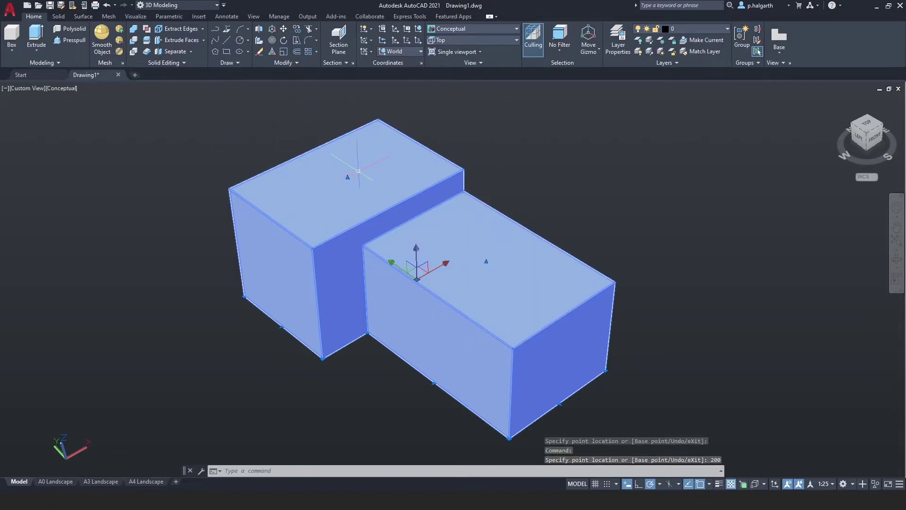
- Union the two boxes into one solid and select it to check the result
click(133, 30)
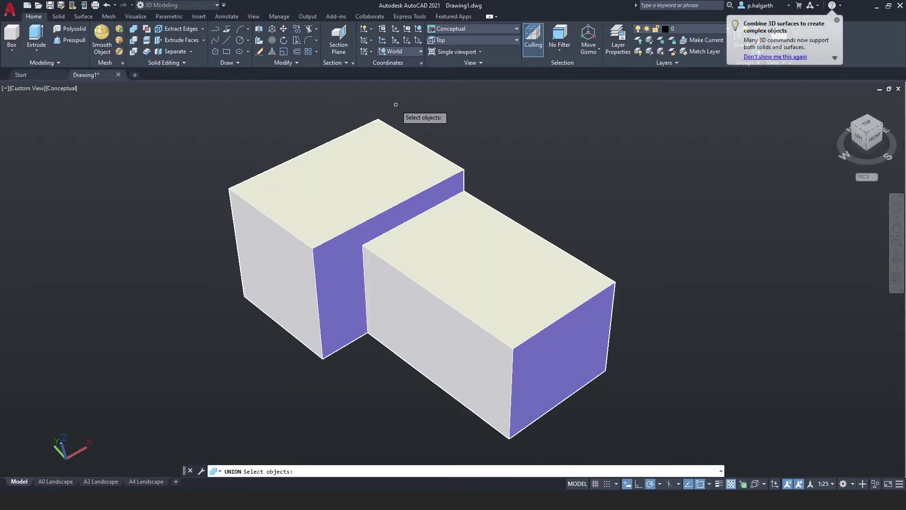
drag(646, 368, 398, 171)
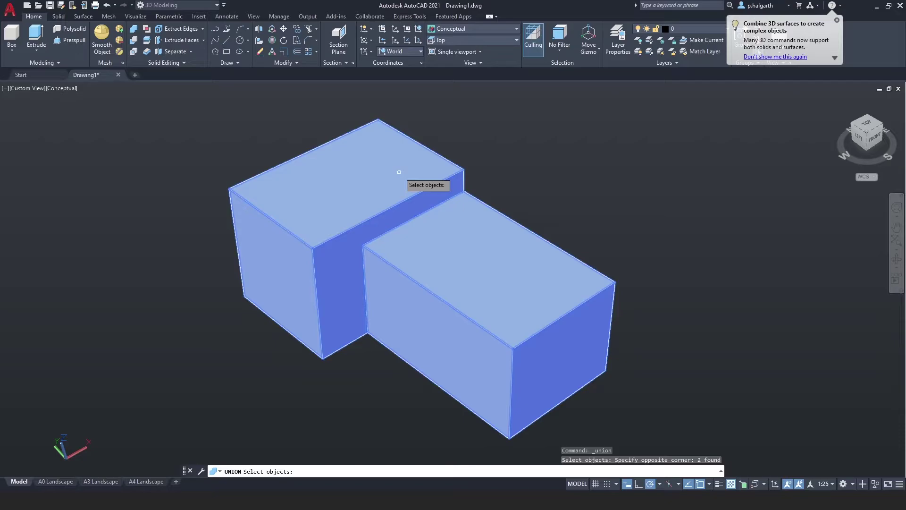
key(Return)
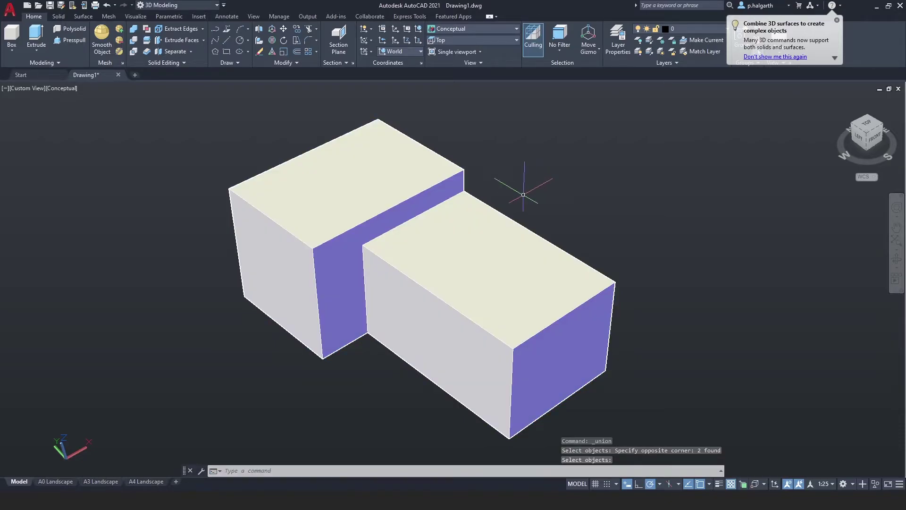
click(437, 249)
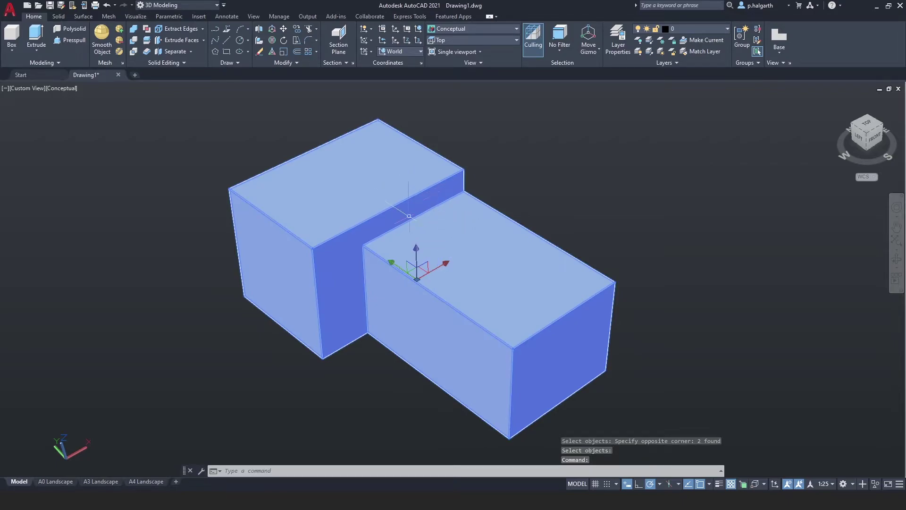
- Presspull the solid's continuous L-shaped side face outward by 800
shift+middle_drag(481, 243, 261, 209)
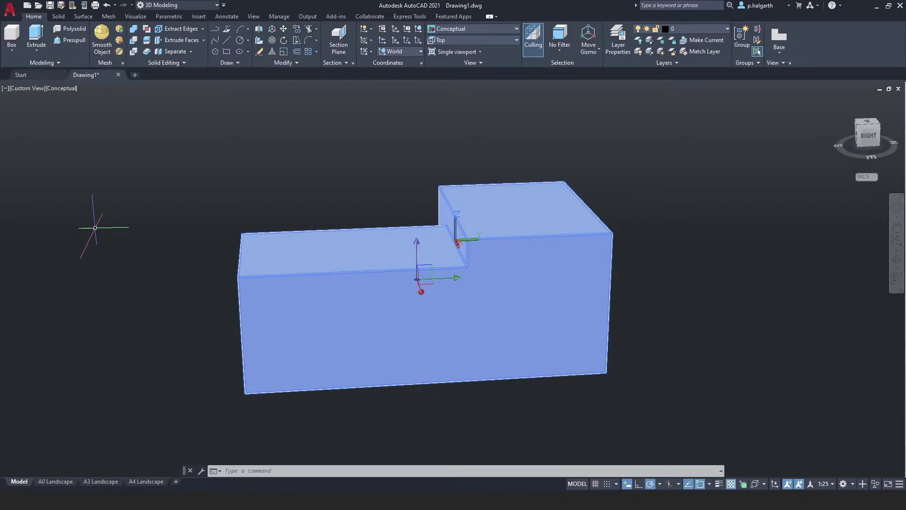
click(61, 43)
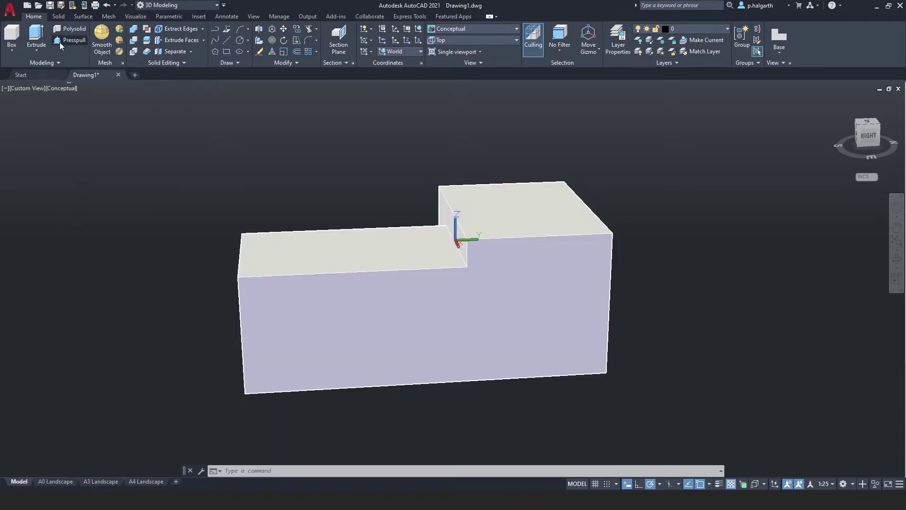
shift+middle_drag(379, 294, 455, 316)
click(473, 299)
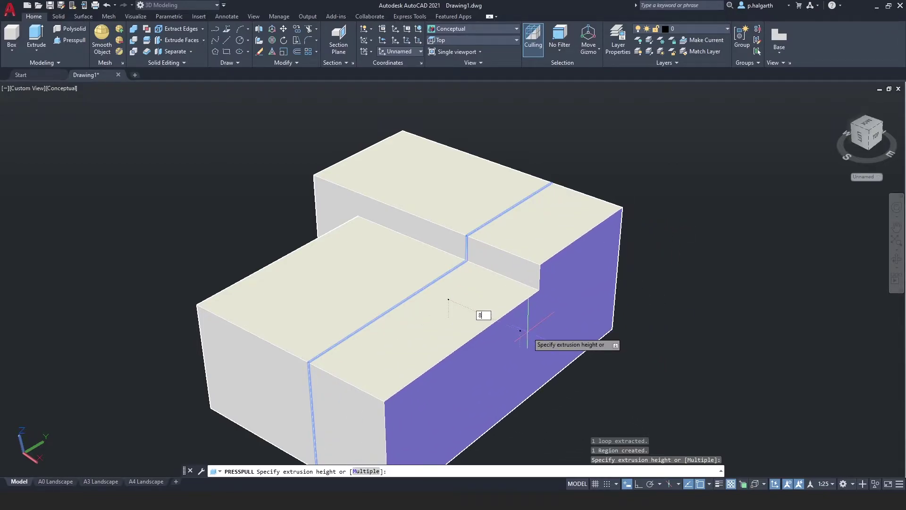
key(Return)
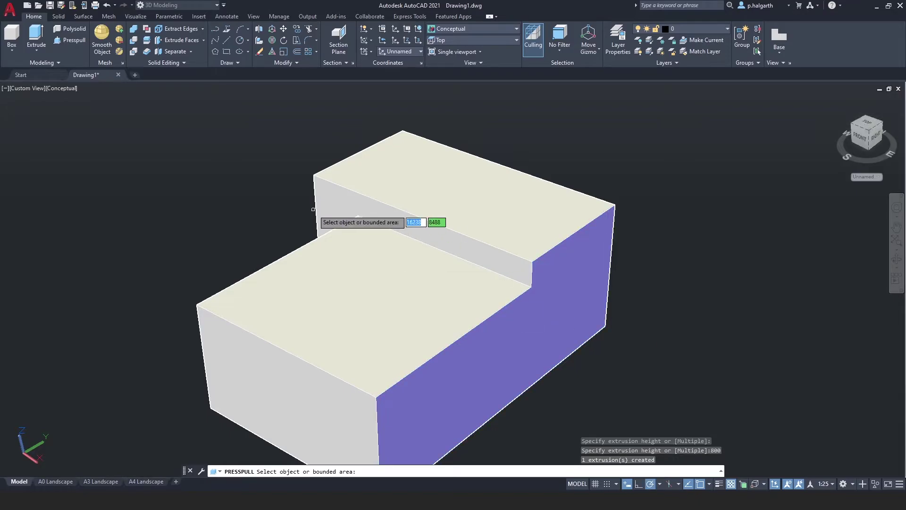
- Presspull the taller block's exposed front face outward so it extends over and beyond the lower block
mouse_move(349, 246)
shift+middle_down()
mouse_move(402, 259)
mouse_move(495, 247)
mouse_move(486, 258)
mouse_move(548, 176)
shift+middle_up()
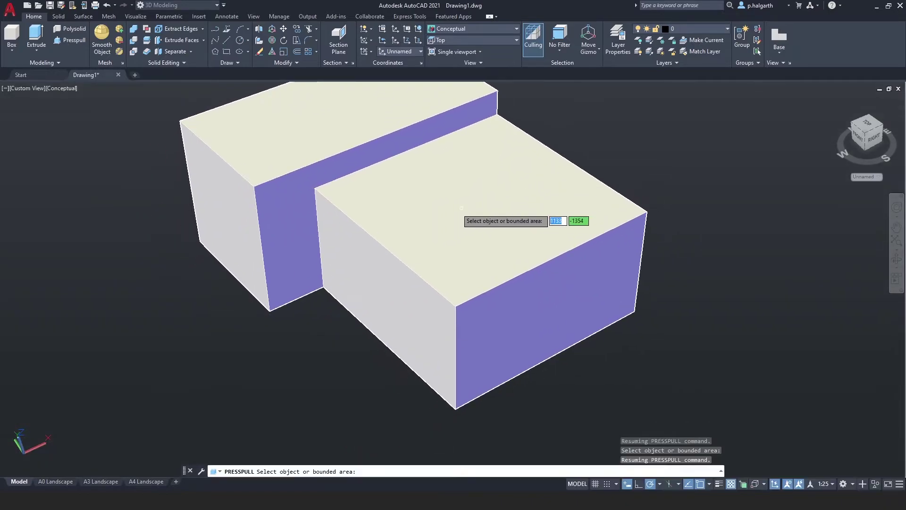
click(293, 181)
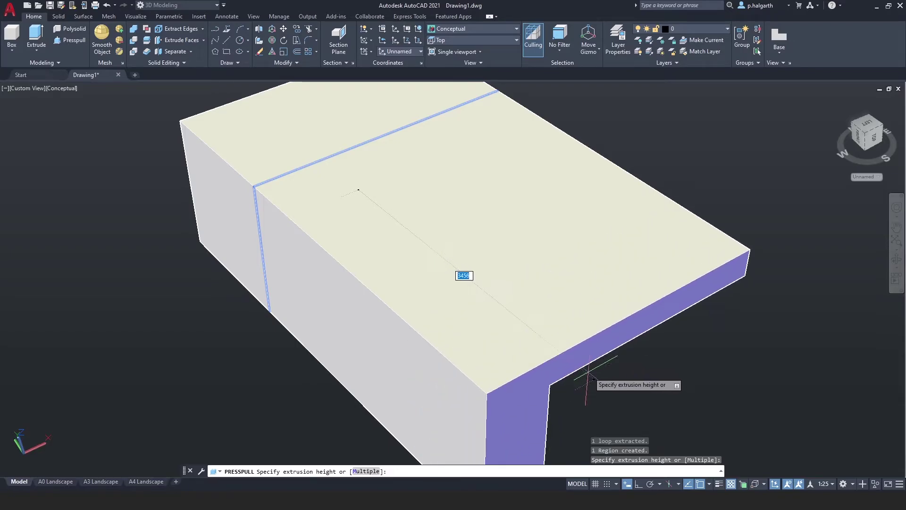
middle_drag(617, 395, 531, 368)
click(530, 368)
shift+middle_drag(590, 392, 441, 341)
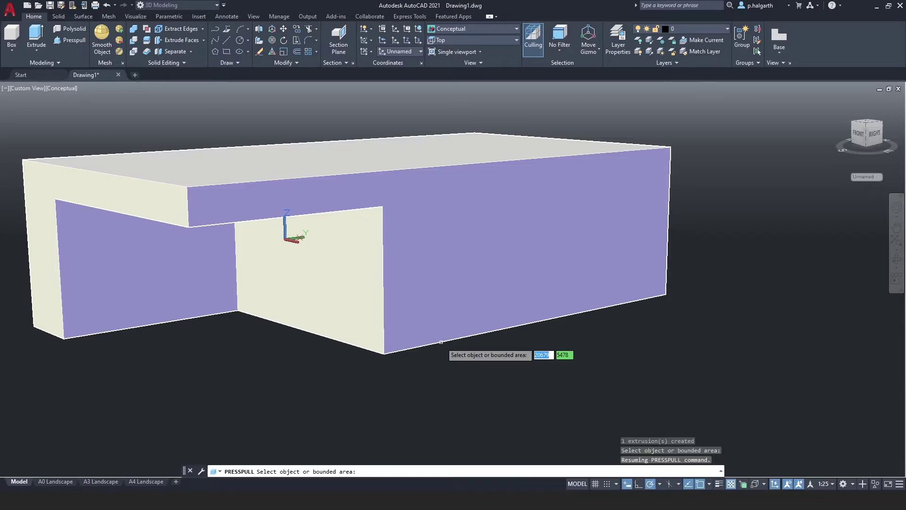
scroll(441, 342, down, 3)
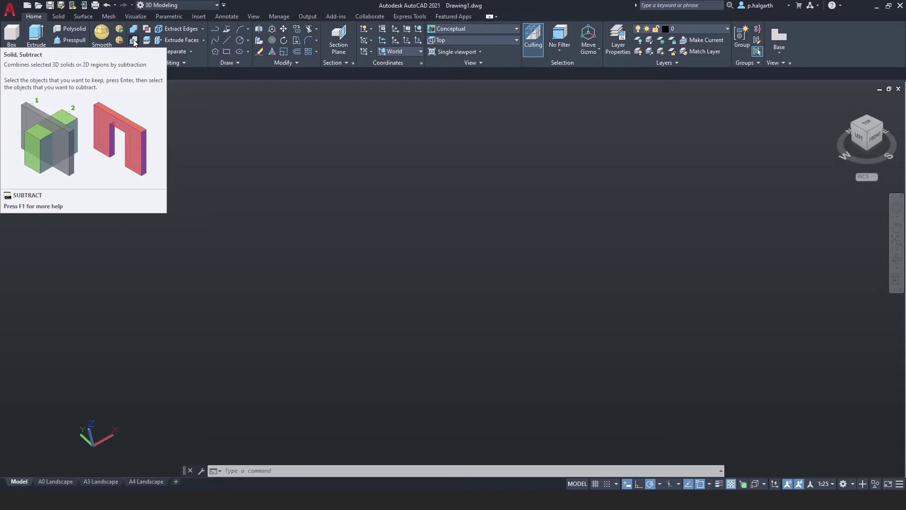
- Create a long, thin wall-like box about 788 high
click(14, 38)
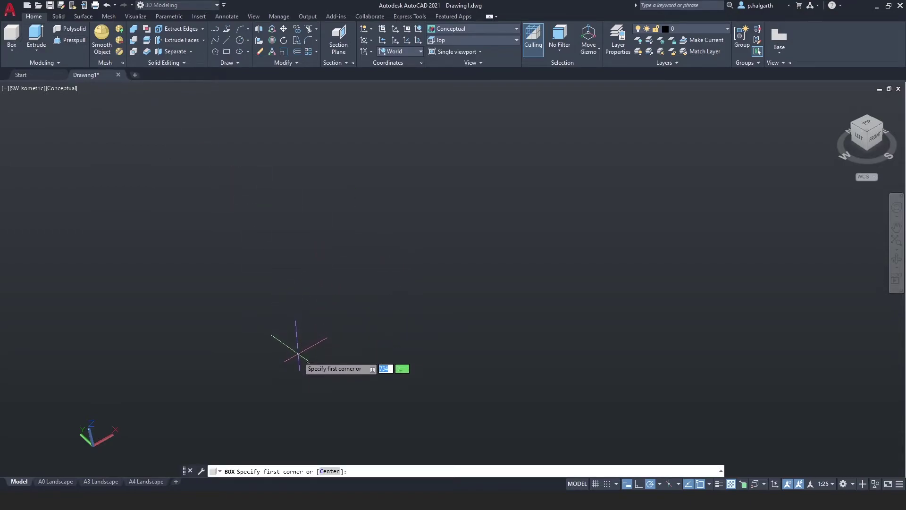
click(295, 375)
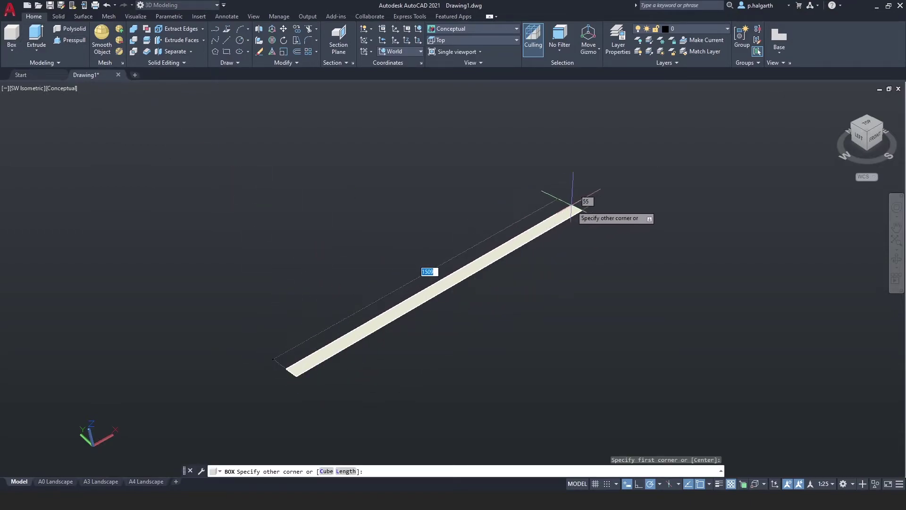
click(603, 189)
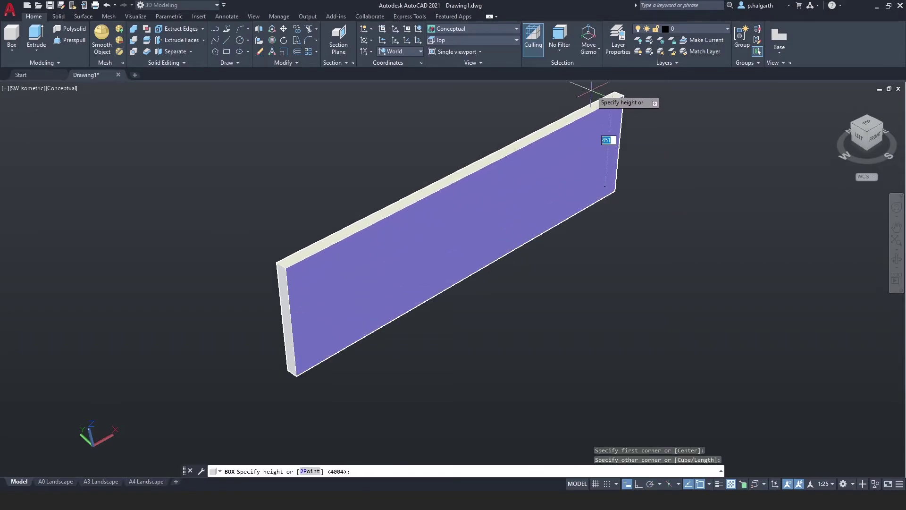
middle_drag(590, 91, 582, 168)
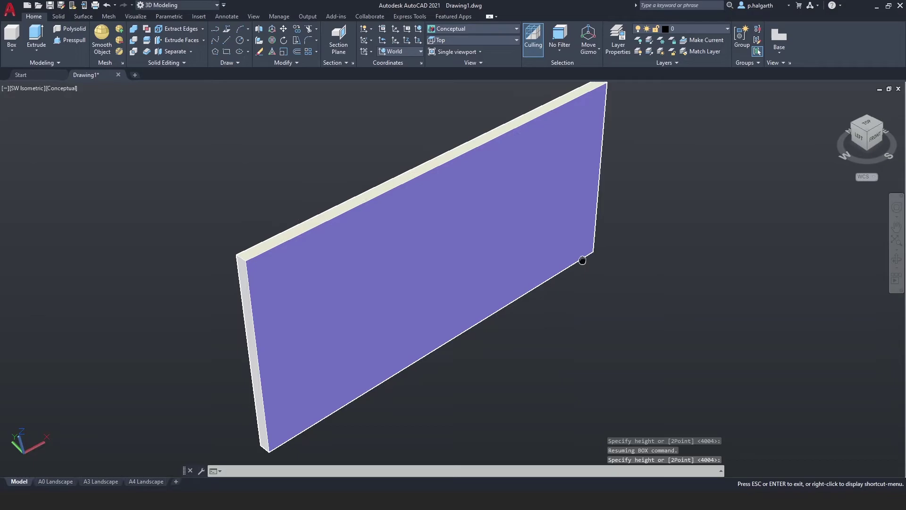
click(583, 257)
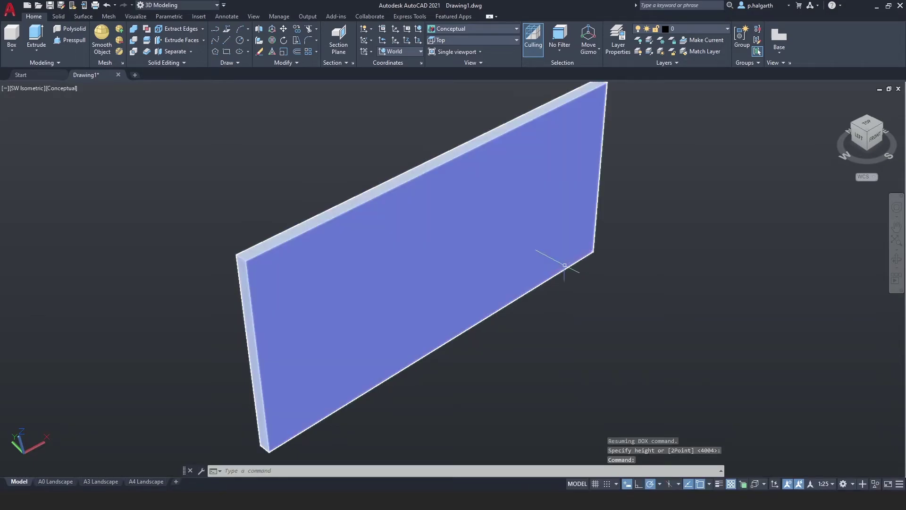
- Create a smaller box about 464 high just in front of the wall, near its far end
click(11, 35)
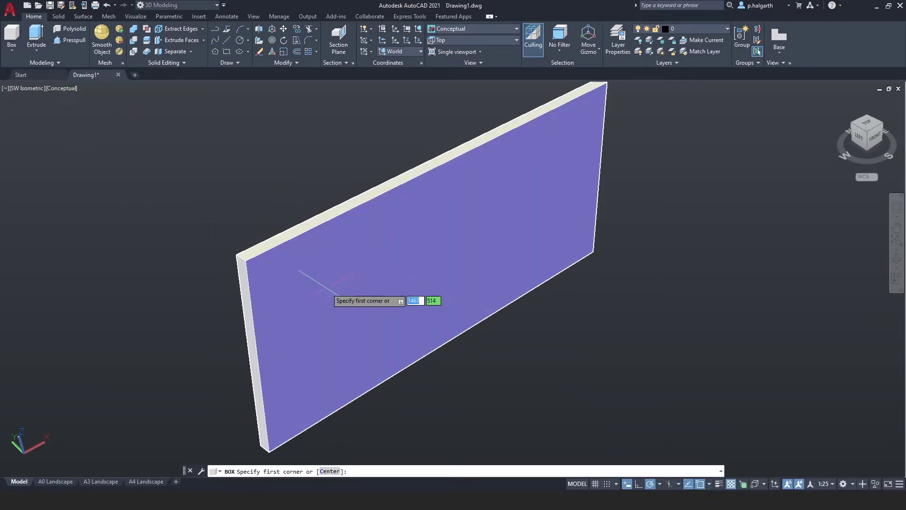
click(500, 321)
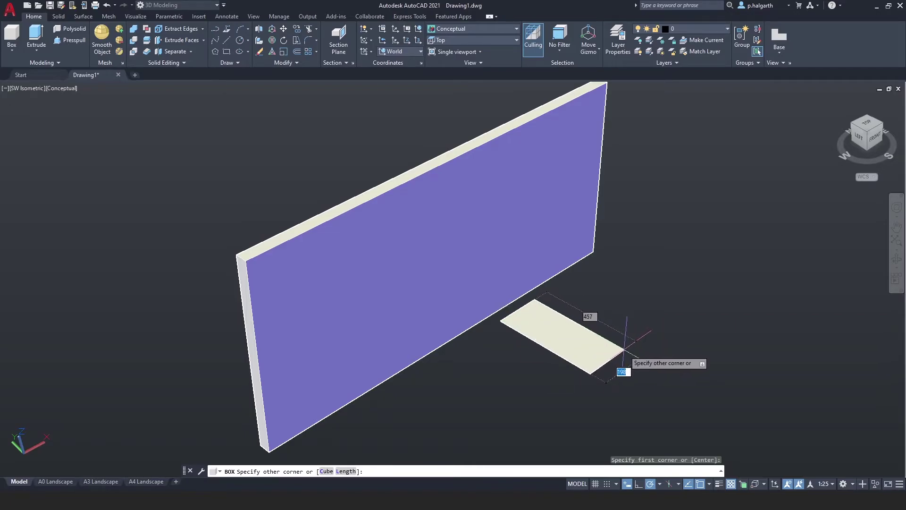
click(643, 361)
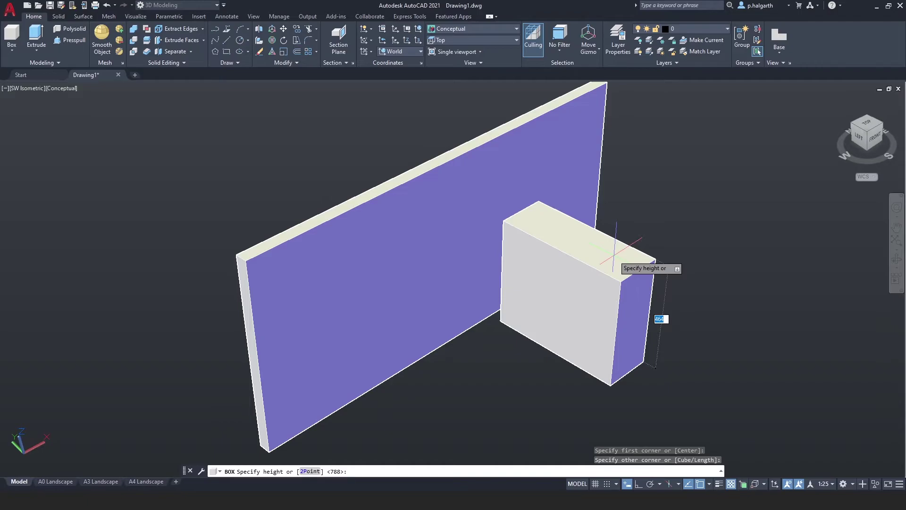
click(615, 254)
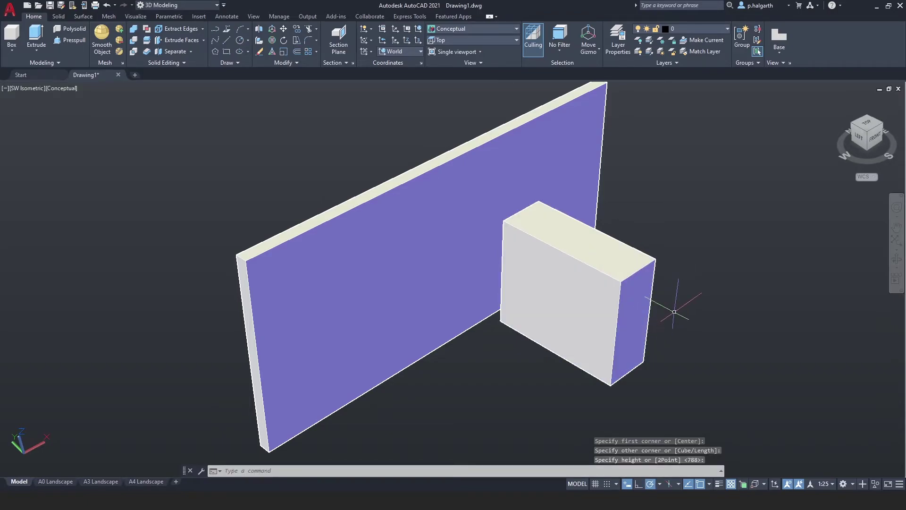
- Move the smaller box along the Y axis so it passes through the wall and protrudes on both sides
shift+middle_drag(674, 311, 456, 267)
middle_drag(538, 272, 229, 277)
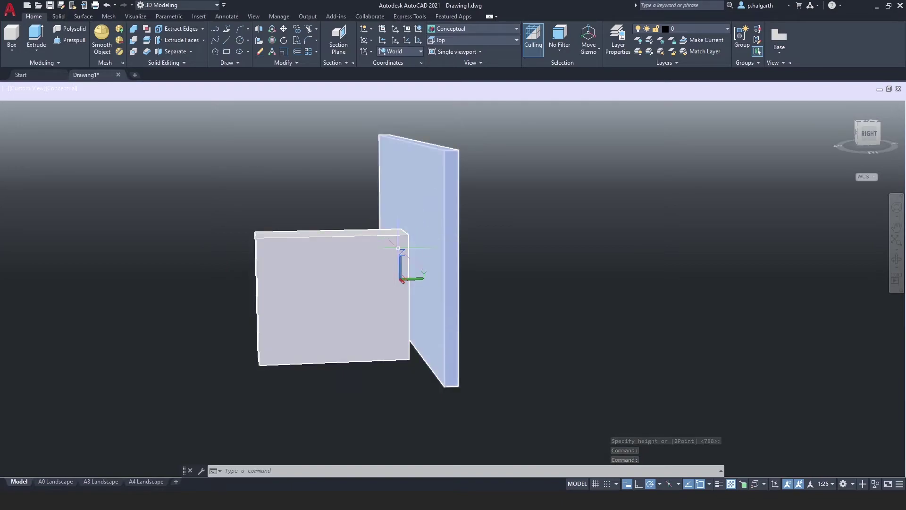
click(361, 272)
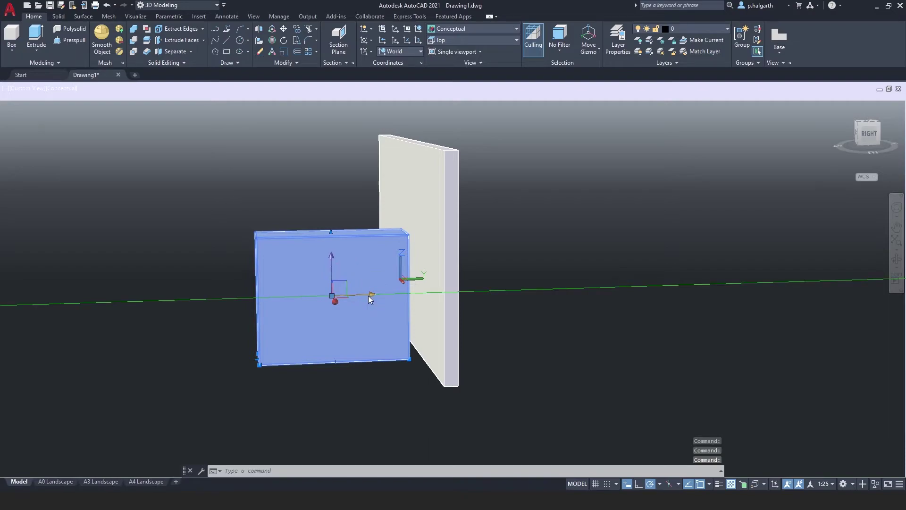
click(343, 287)
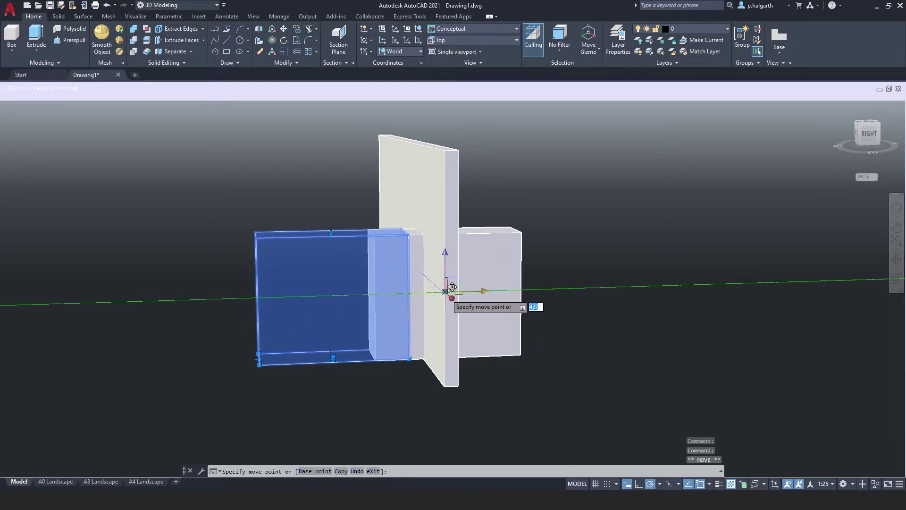
click(473, 289)
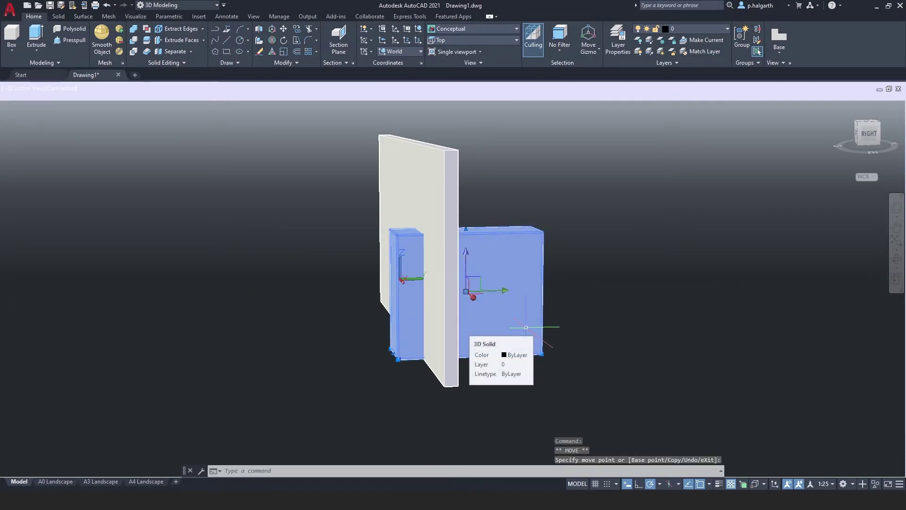
- Subtract the smaller box from the wall to cut a door-shaped opening
shift+middle_drag(532, 308, 452, 334)
shift+middle_drag(512, 328, 455, 342)
click(456, 342)
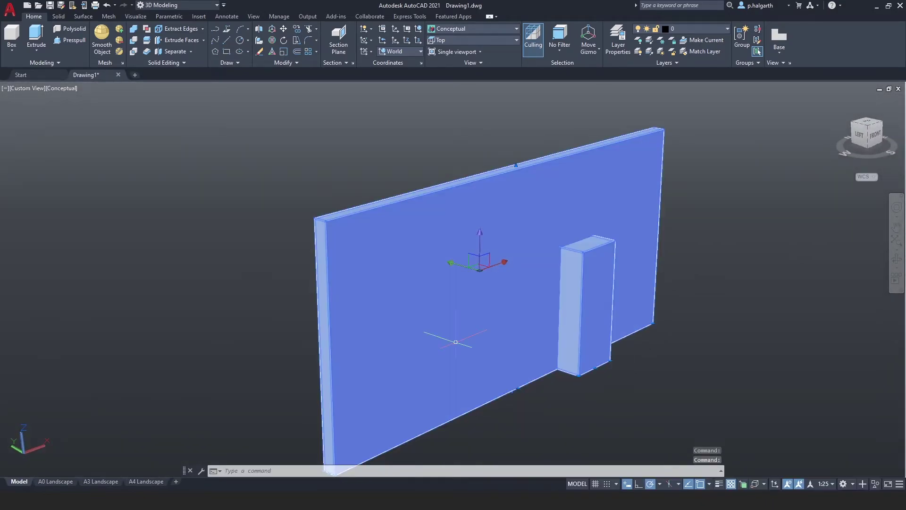
middle_drag(541, 345, 425, 334)
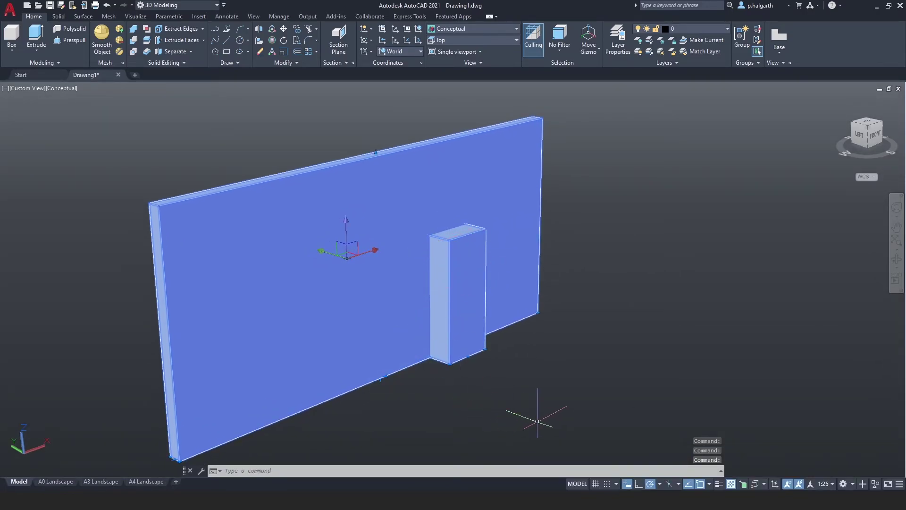
key(Escape)
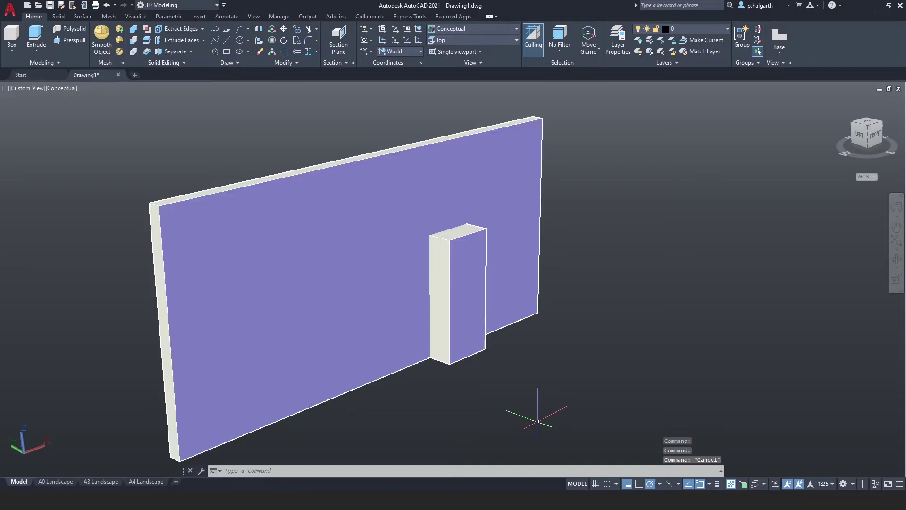
click(135, 43)
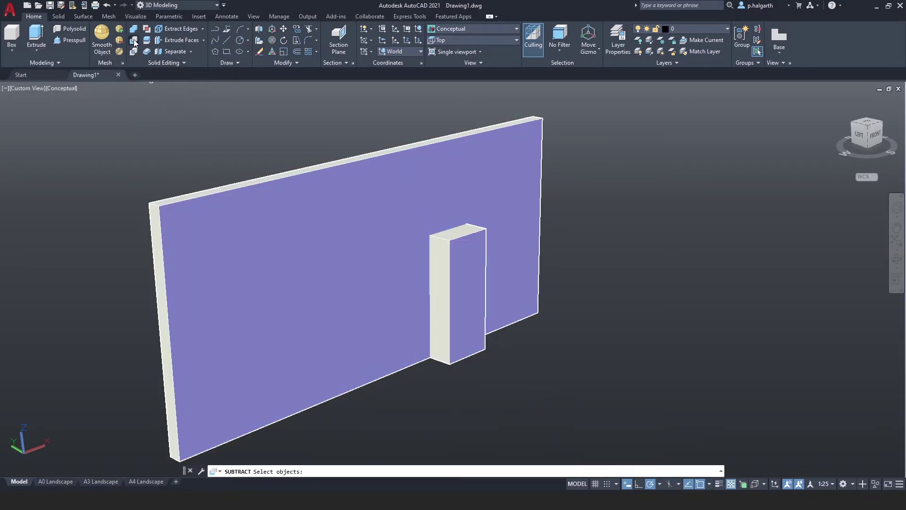
click(288, 207)
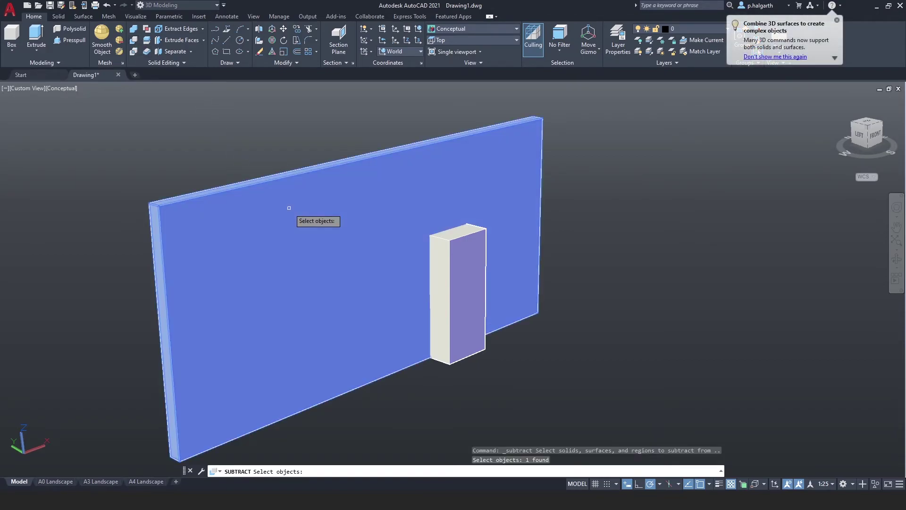
key(Return)
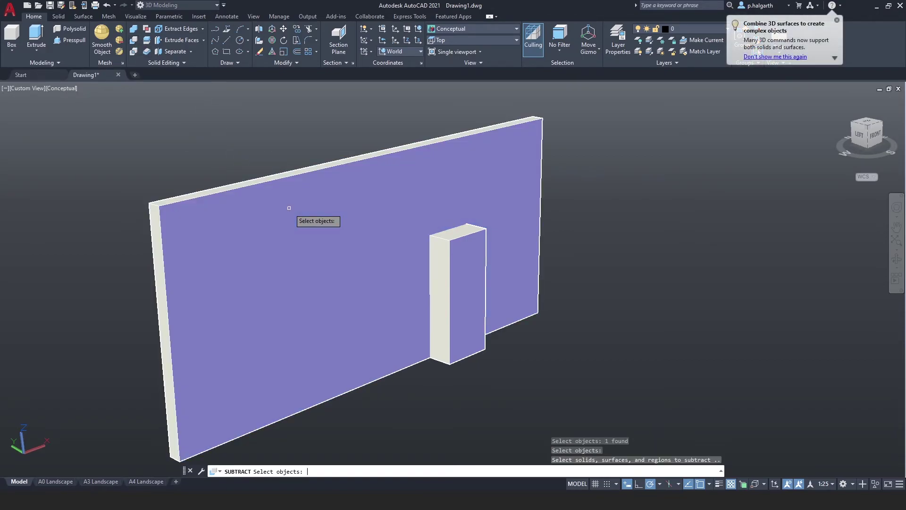
click(458, 273)
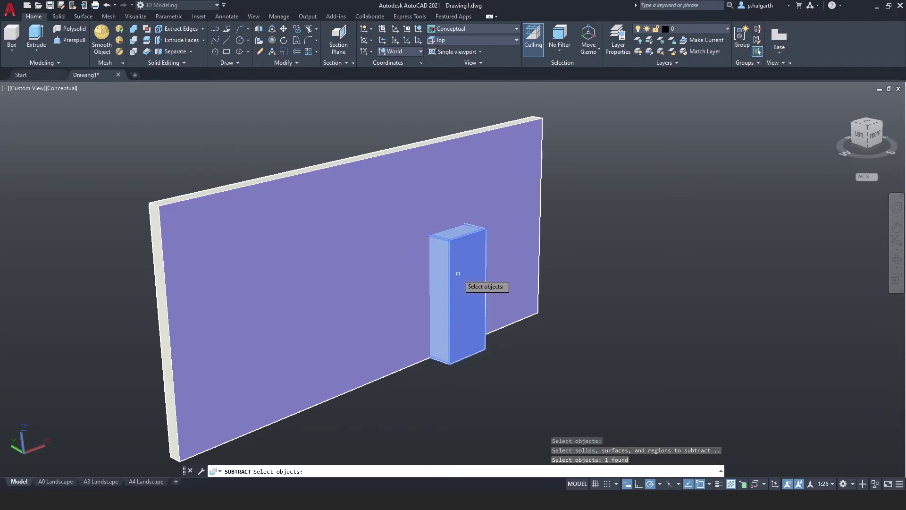
key(Return)
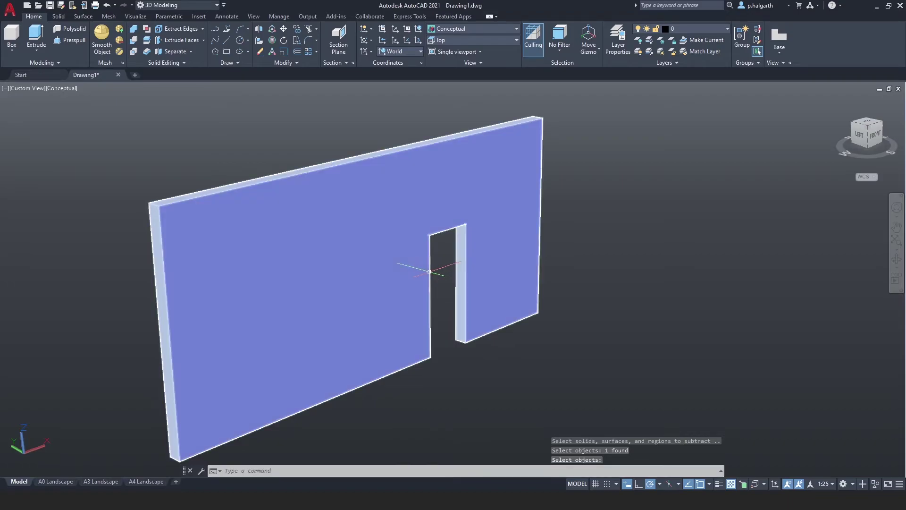
- Presspull the wall's narrow end face farthest from the opening outward to lengthen the wall
shift+middle_drag(461, 296, 439, 293)
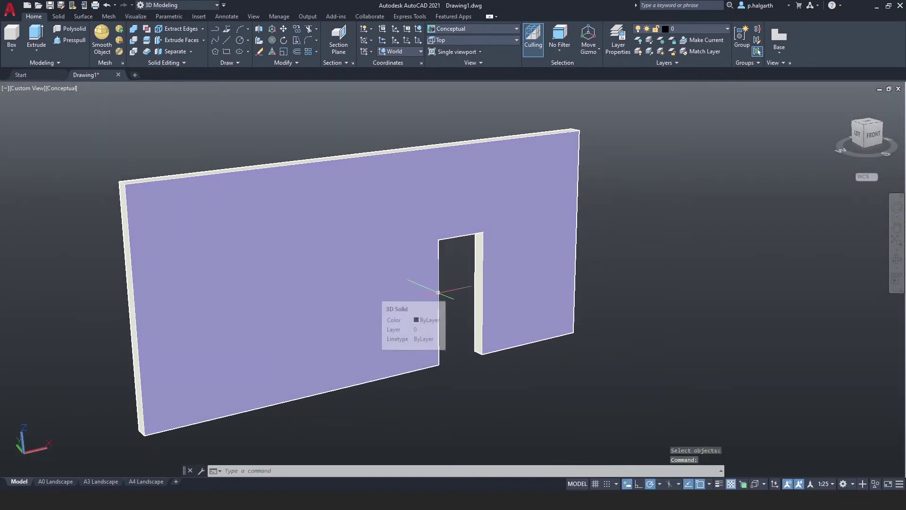
middle_drag(643, 318, 637, 306)
click(124, 181)
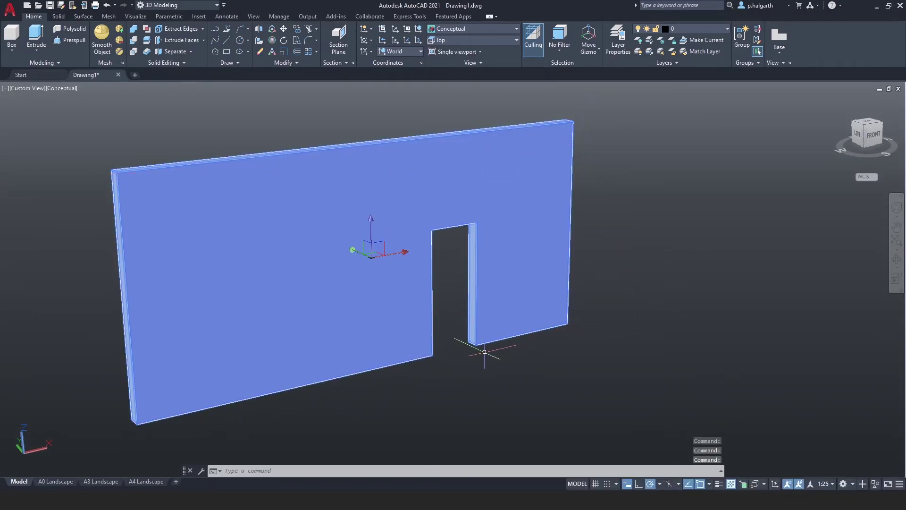
click(69, 40)
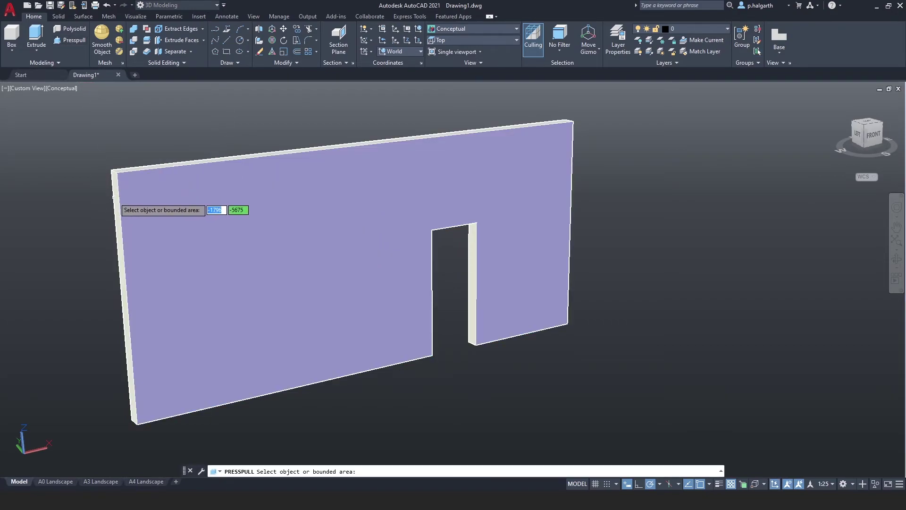
click(115, 199)
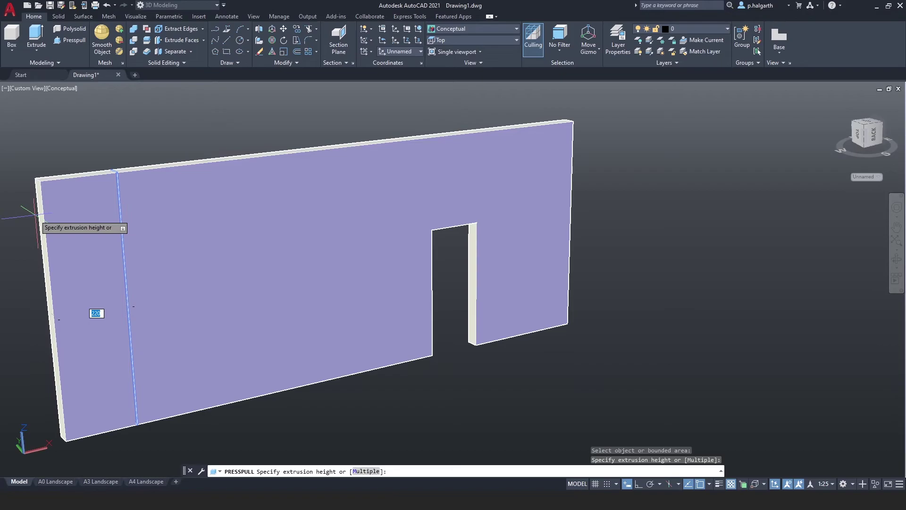
key(Return)
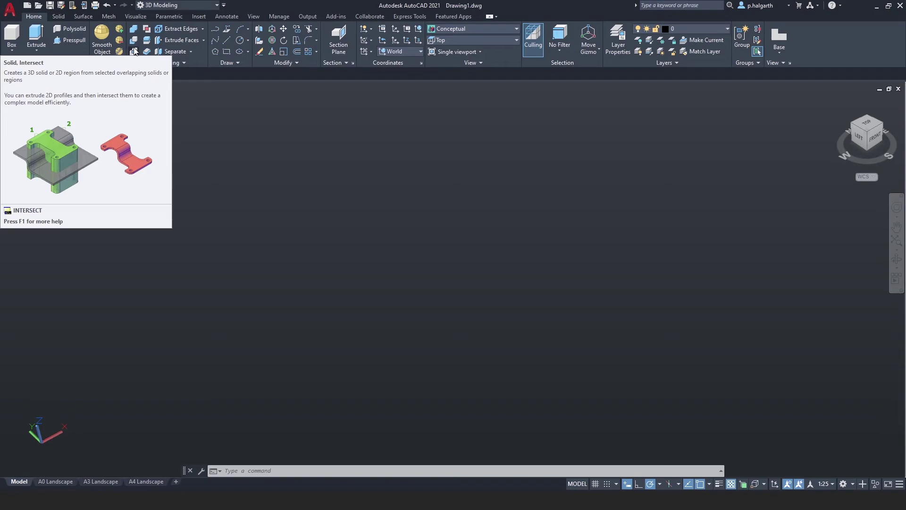
- Create a large box about 1025 high in the empty model space
click(15, 36)
click(252, 294)
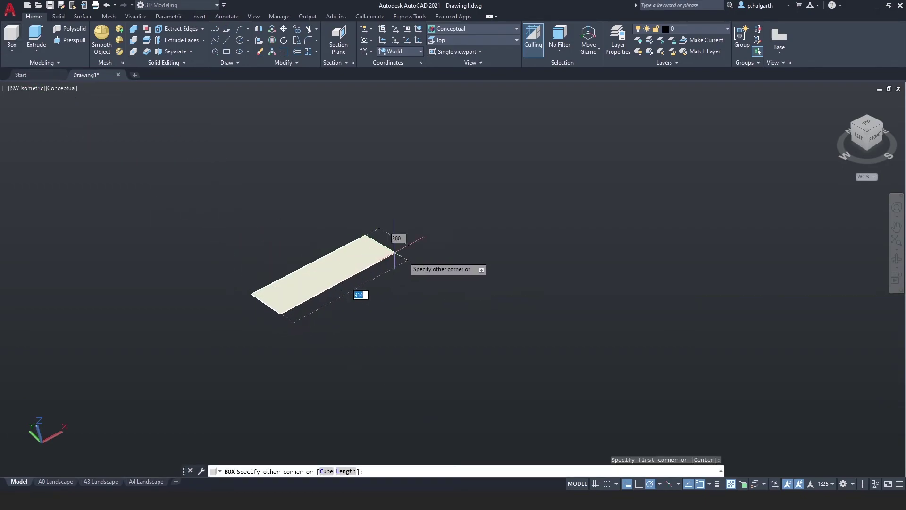
click(533, 276)
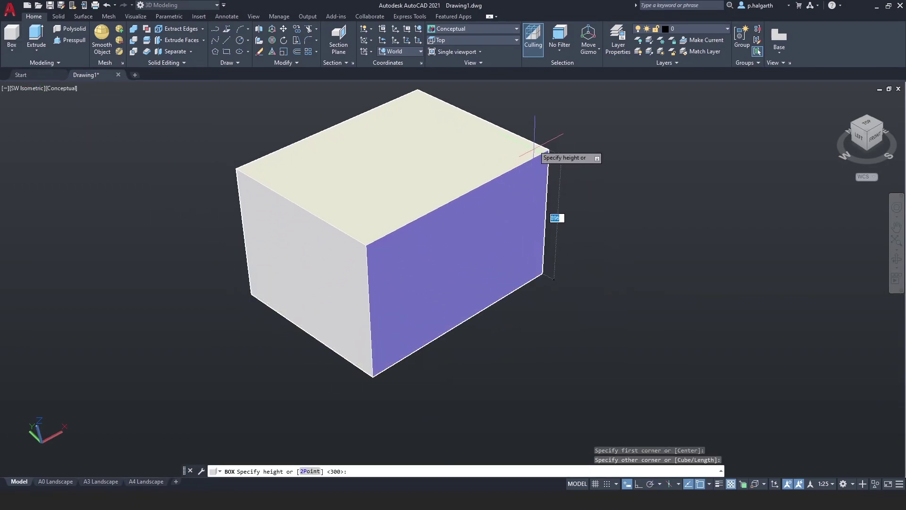
click(530, 124)
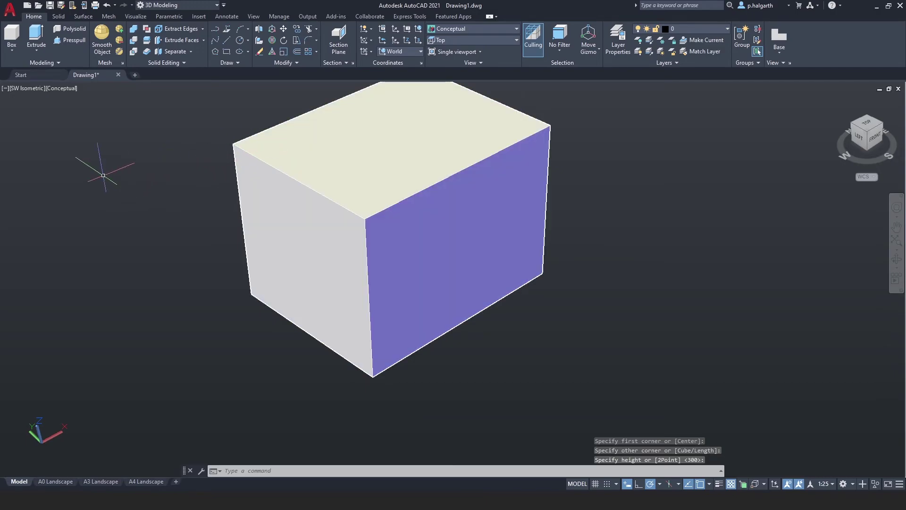
- Create a cylinder taller than the box, with its base centred near the box's bottom corner so the solids overlap
click(12, 51)
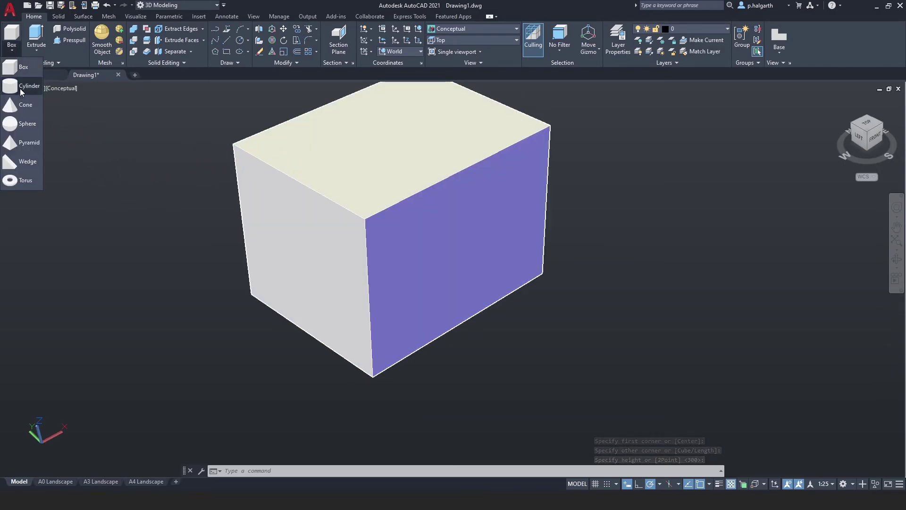
click(21, 92)
middle_drag(458, 278, 382, 325)
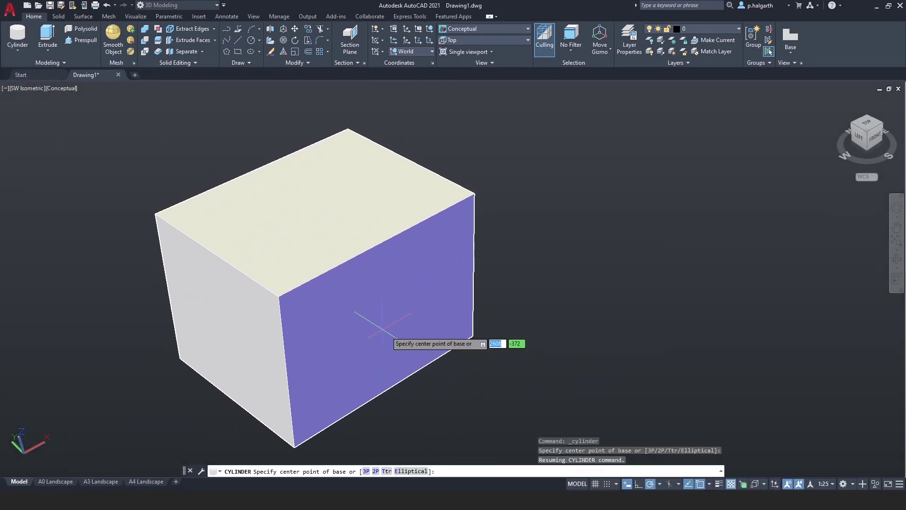
click(476, 329)
click(515, 352)
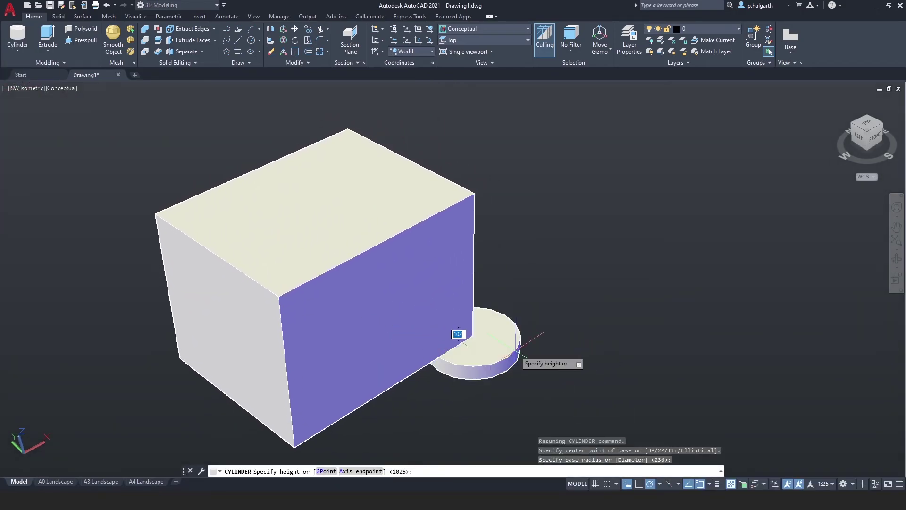
click(457, 223)
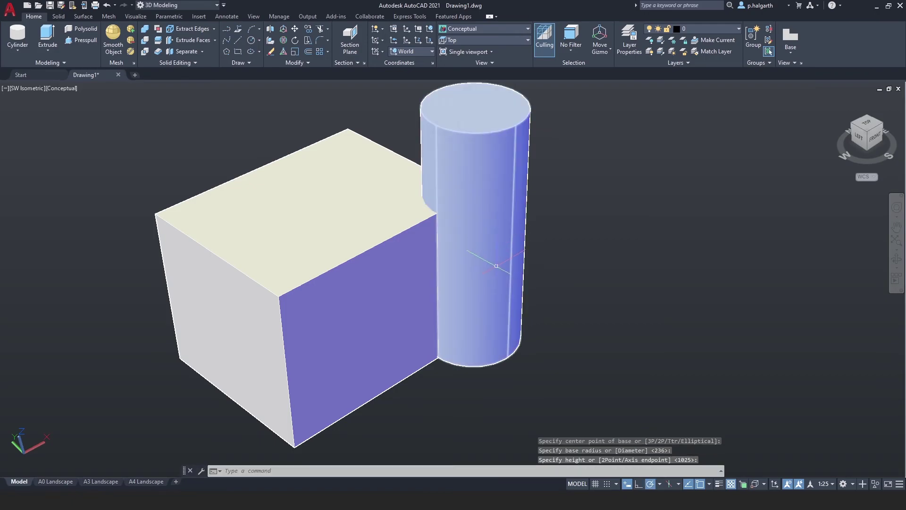
- Move the cylinder straight up so its base sits partway up the box's corner, and check how the solids overlap
click(496, 266)
click(474, 184)
scroll(469, 256, down, 3)
click(473, 342)
shift+middle_drag(477, 348, 399, 338)
click(384, 313)
shift+middle_drag(476, 318, 576, 281)
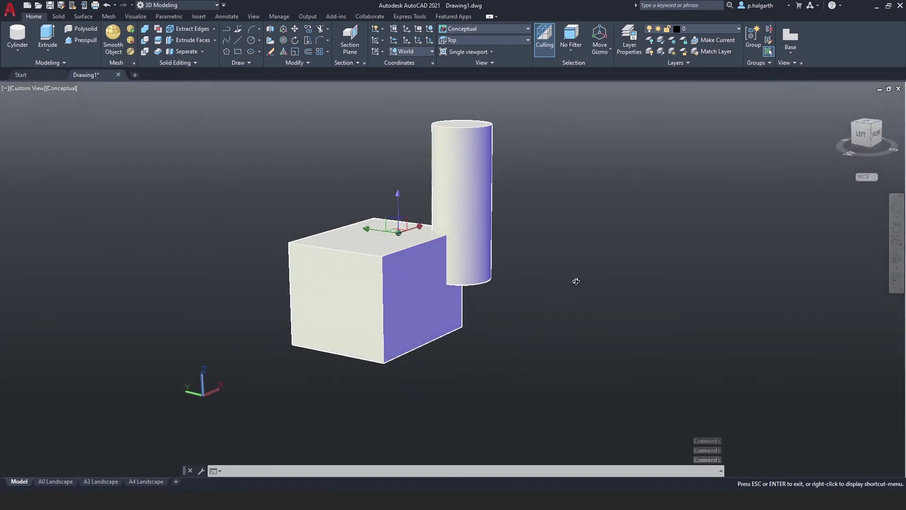
middle_drag(536, 311, 432, 348)
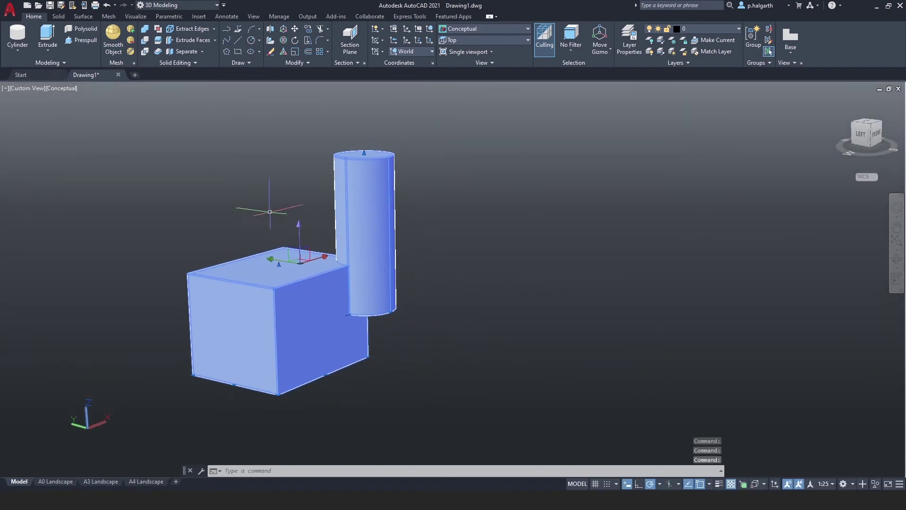
key(Escape)
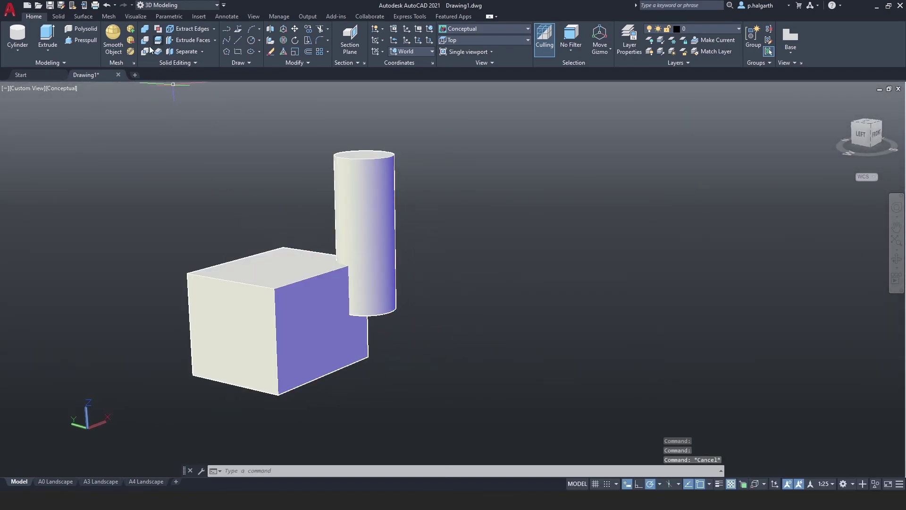
- Intersect the box and the cylinder to keep only their shared volume, and inspect the resulting solid from above
click(143, 50)
click(416, 377)
click(309, 243)
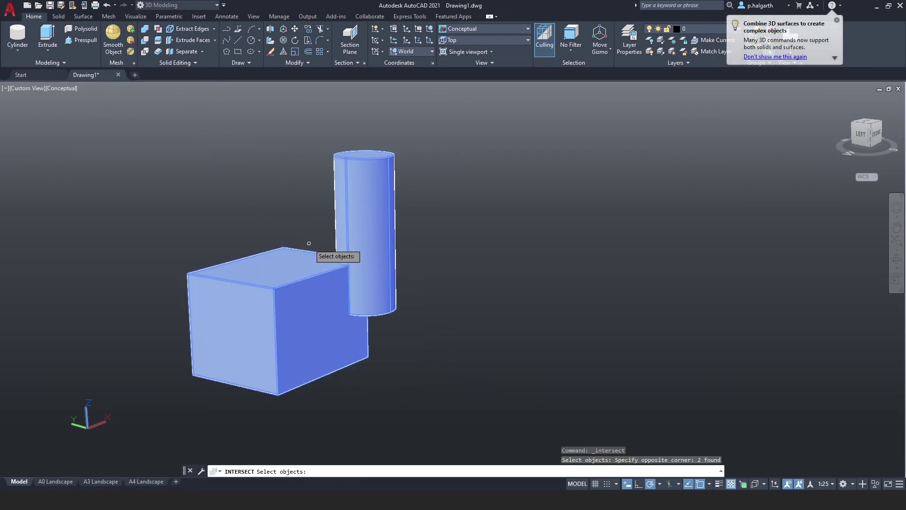
key(Return)
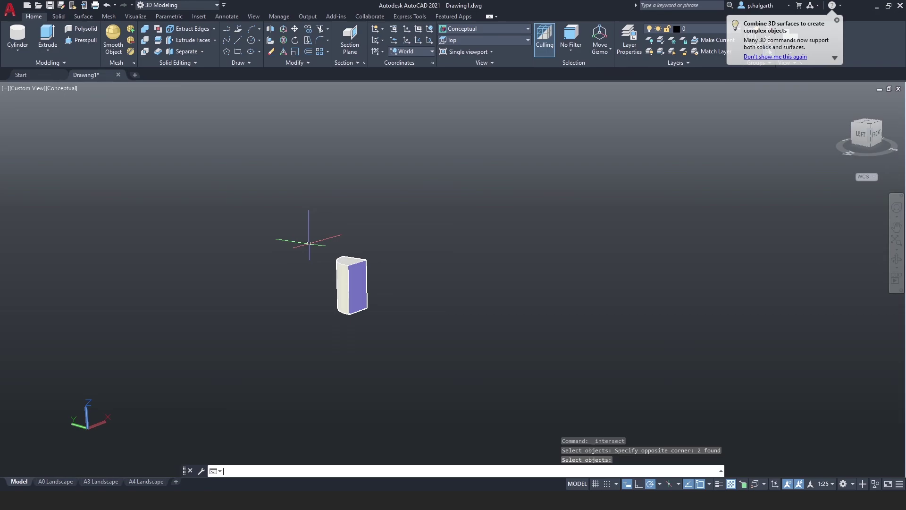
mouse_move(443, 247)
shift+middle_down()
mouse_move(431, 245)
mouse_move(433, 272)
mouse_move(354, 330)
mouse_move(222, 311)
mouse_move(157, 210)
mouse_move(155, 146)
mouse_move(151, 172)
mouse_move(184, 263)
mouse_move(293, 301)
mouse_move(398, 307)
mouse_move(416, 293)
shift+middle_up()
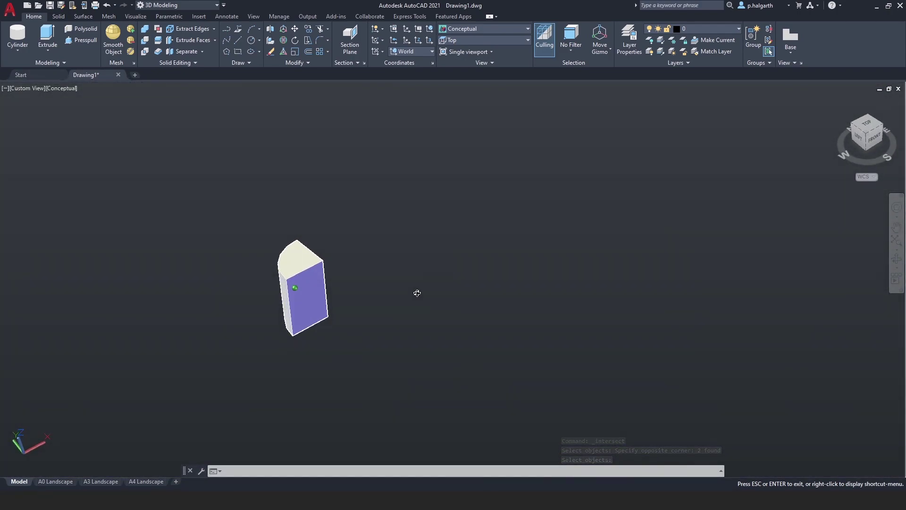